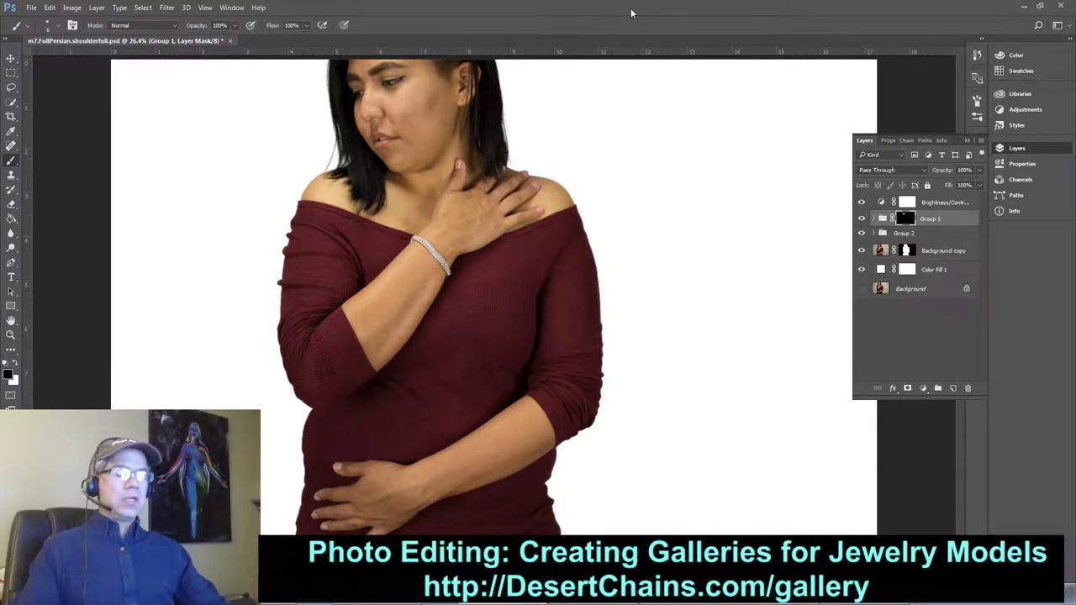
Add a solid color fill layer with hex color 5d2f2f directly above the Background copy layer
scroll(525, 202, up, 5)
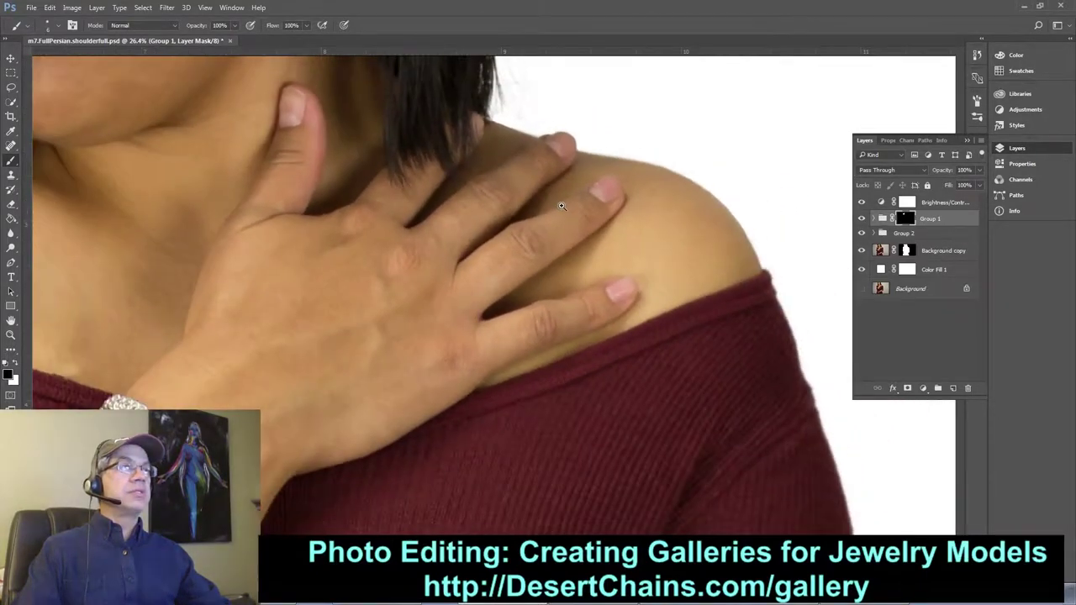
scroll(561, 206, up, 2)
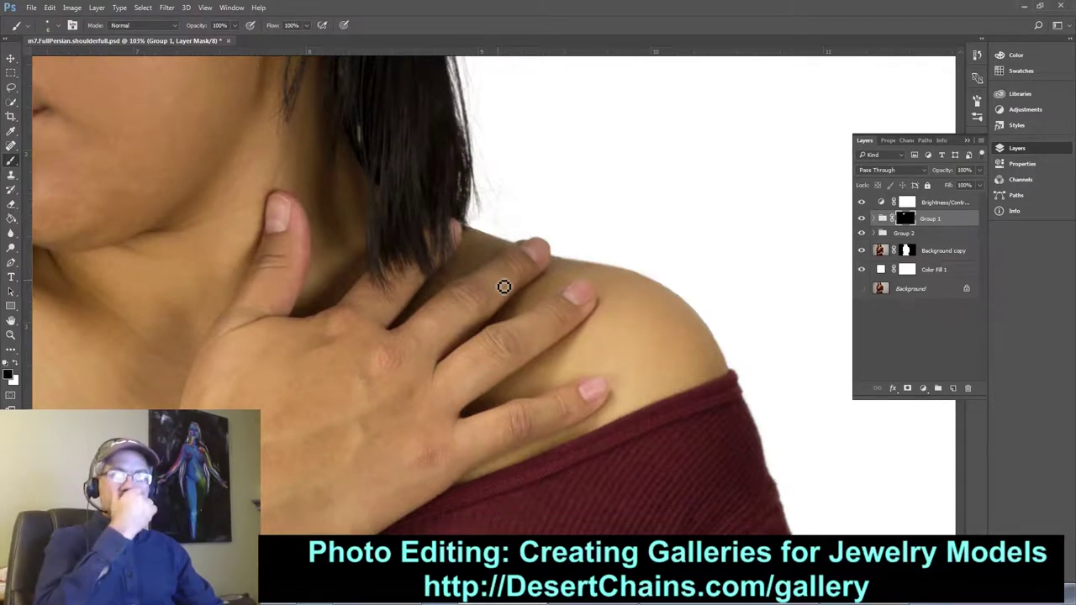
right_click(503, 286)
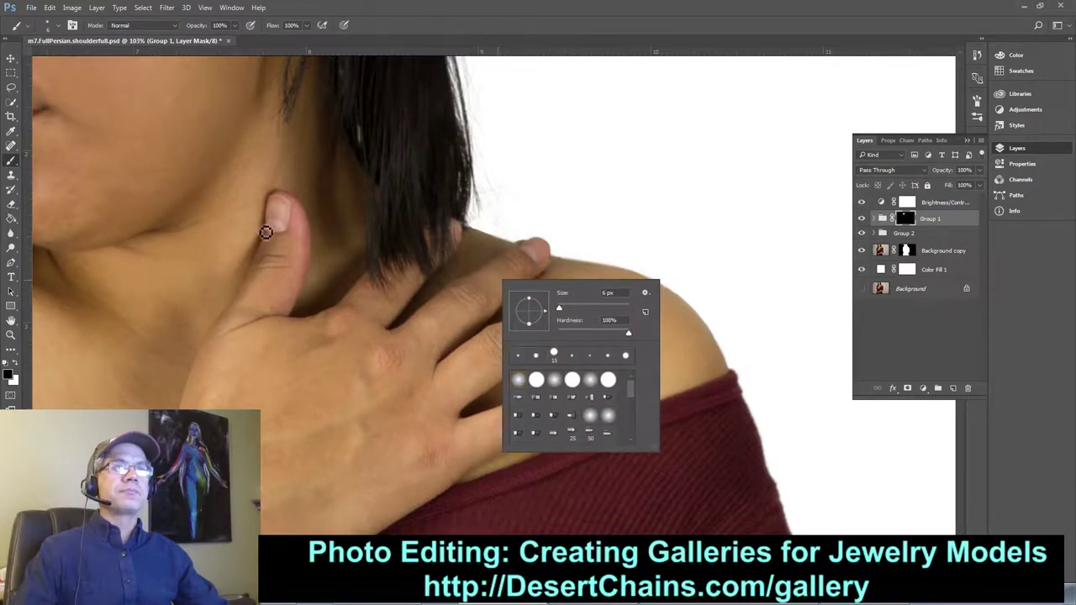
key(Escape)
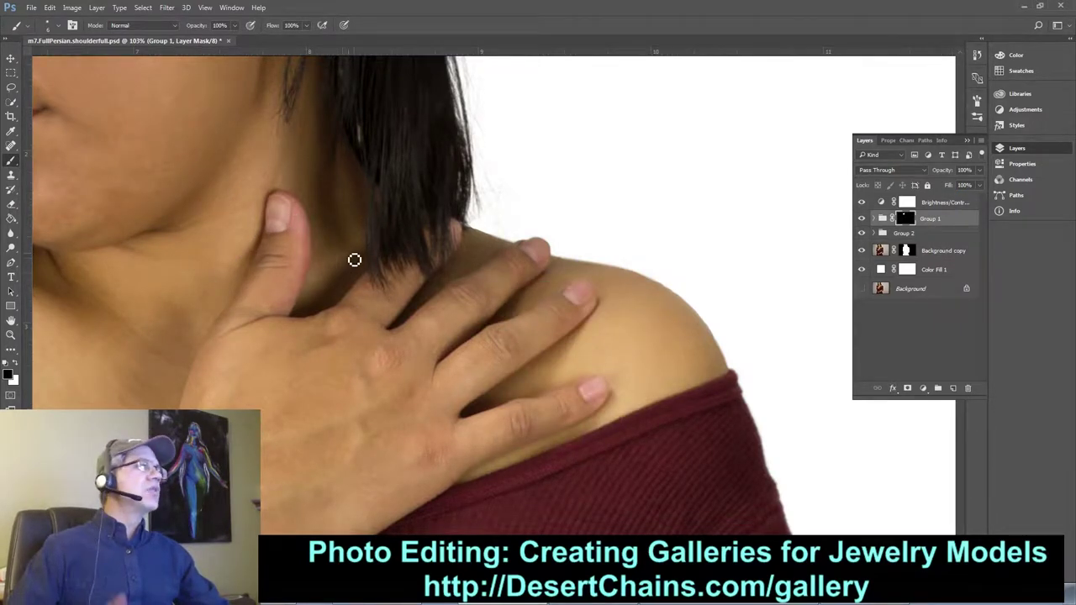
click(880, 251)
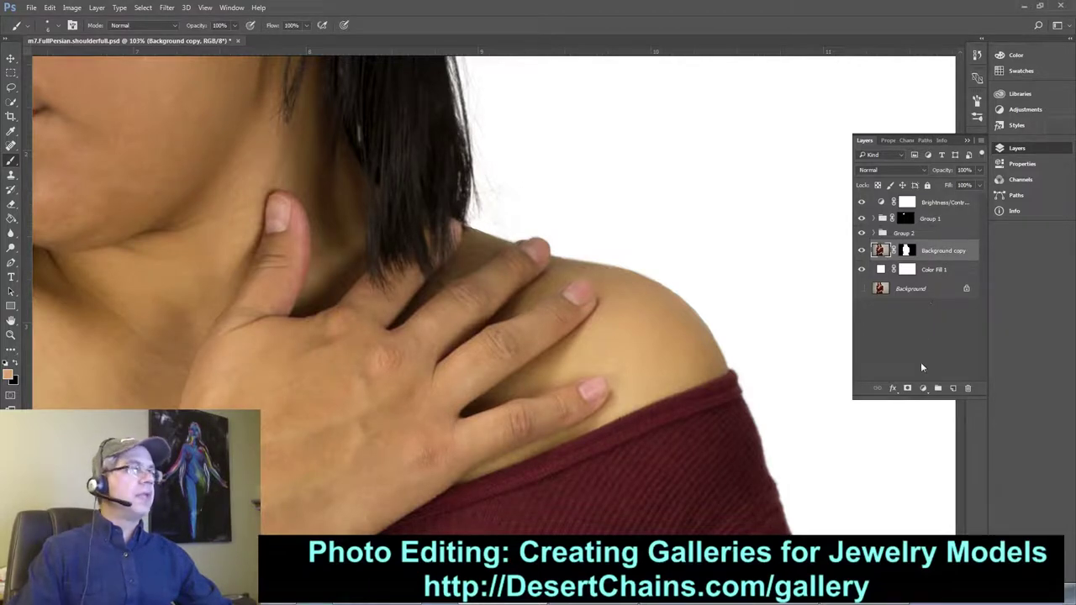
click(923, 388)
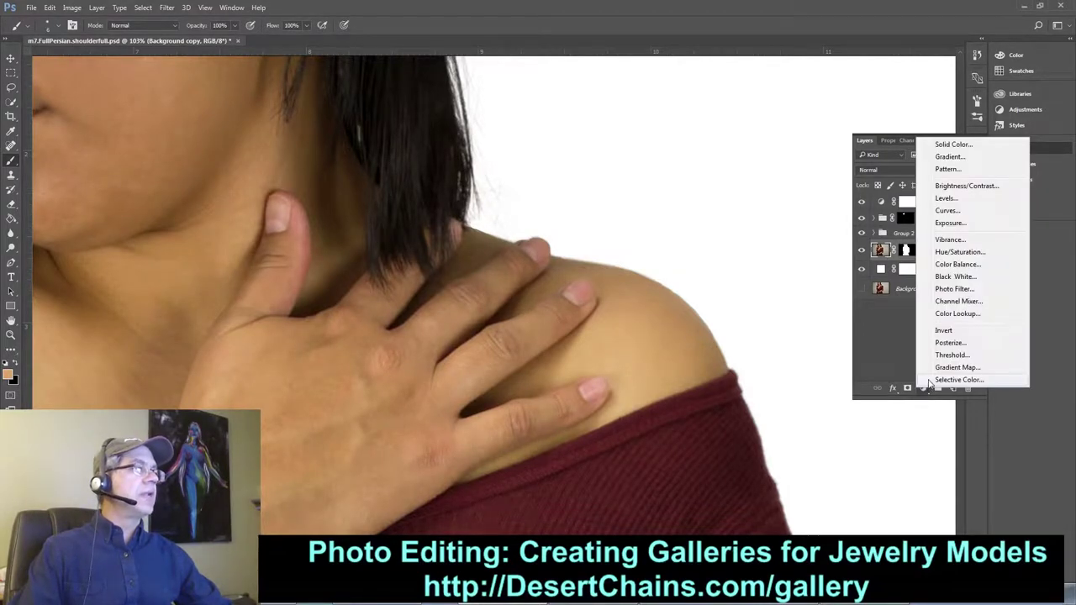
click(945, 146)
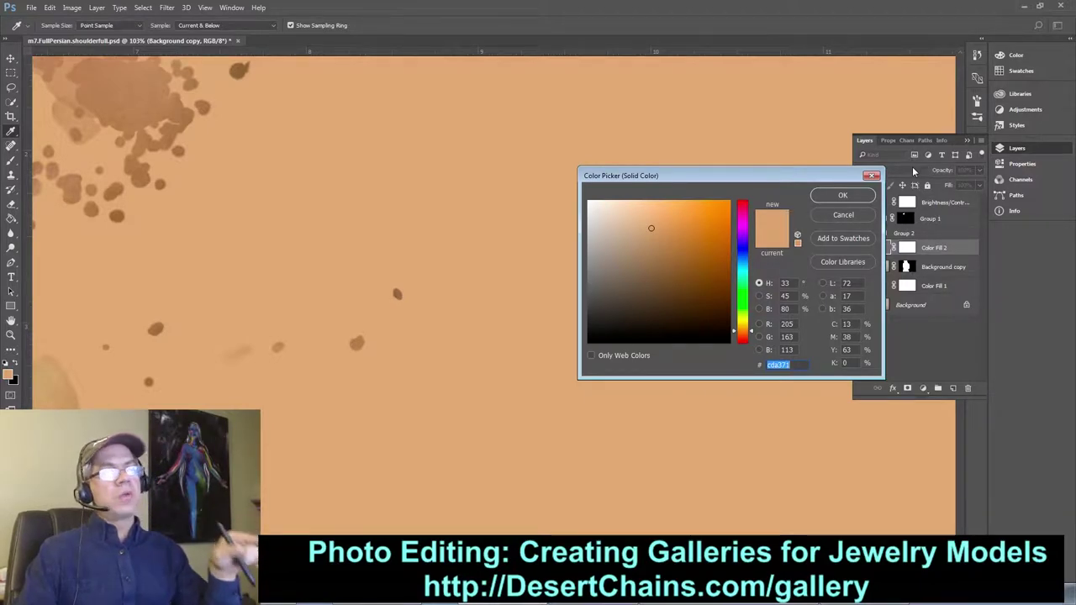
text(5d2f2f)
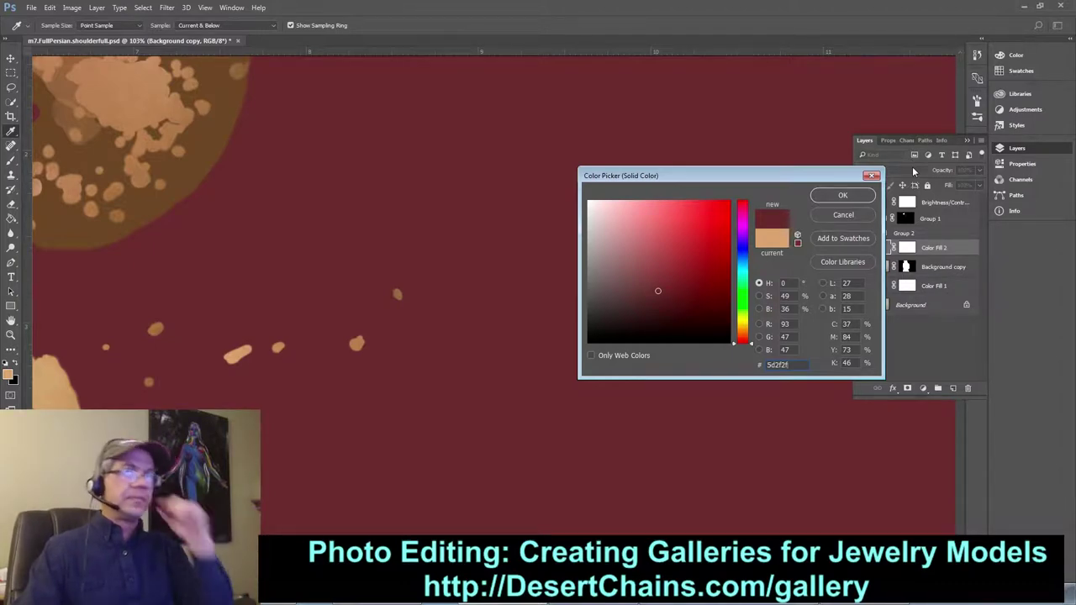
click(825, 199)
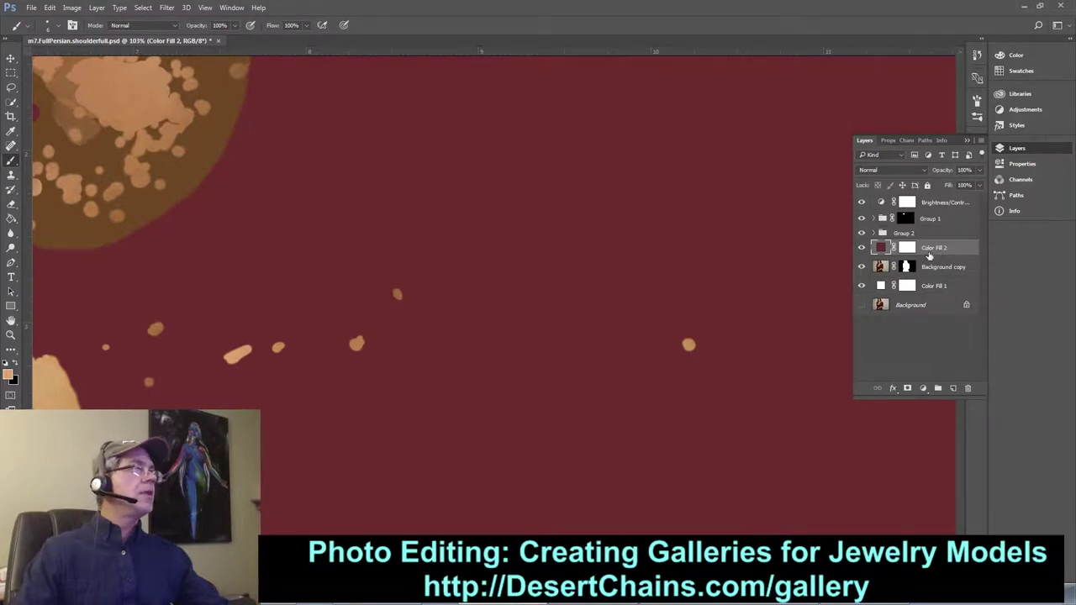
Move the new dark red fill layer above Group 1 and invert its layer mask to black
drag(925, 247, 921, 210)
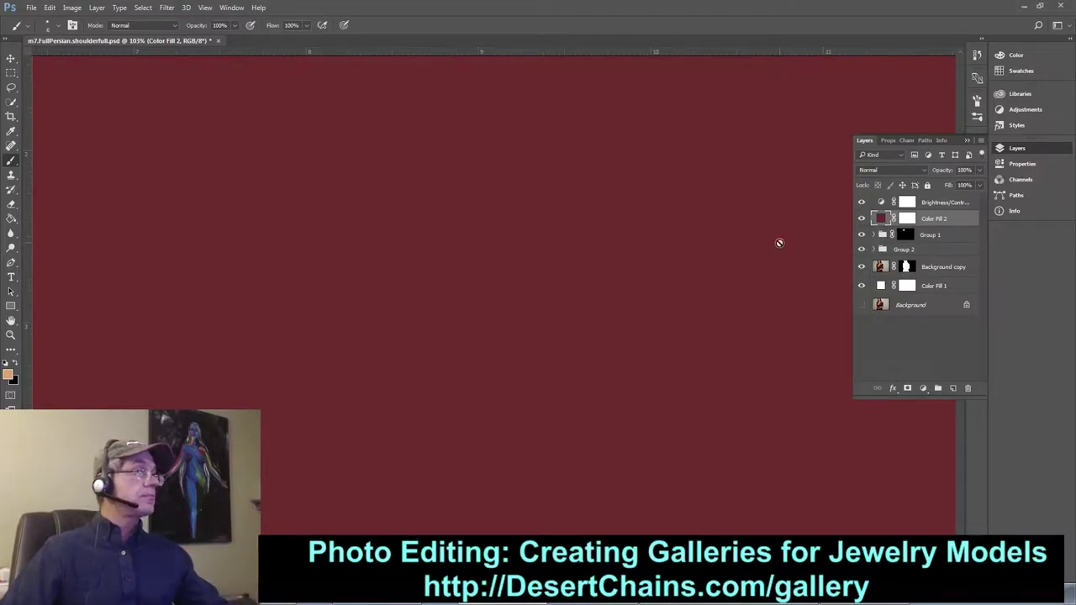
click(905, 219)
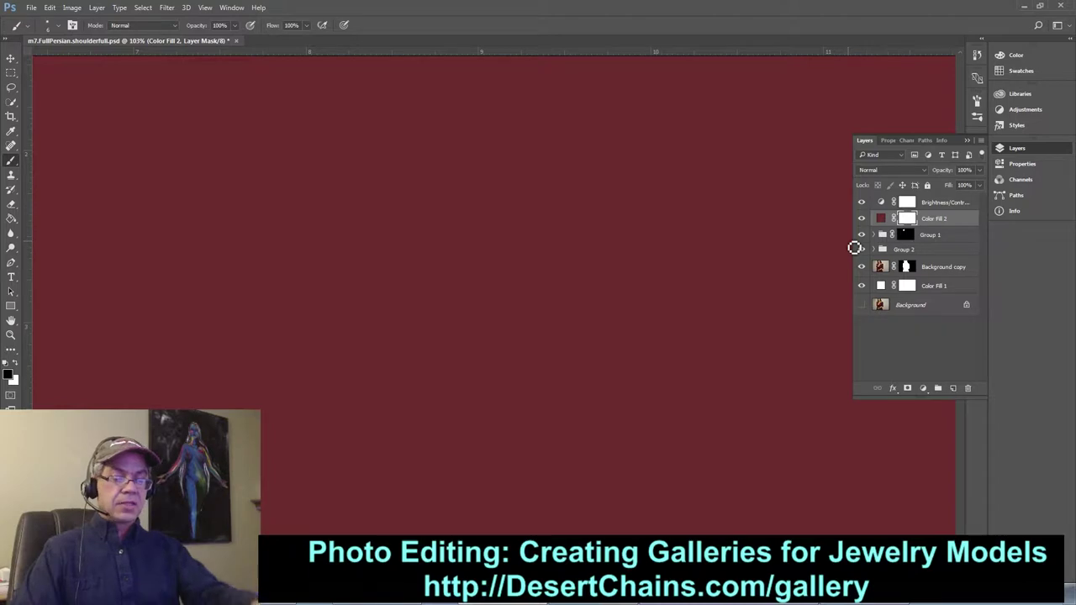
key(ctrl+i)
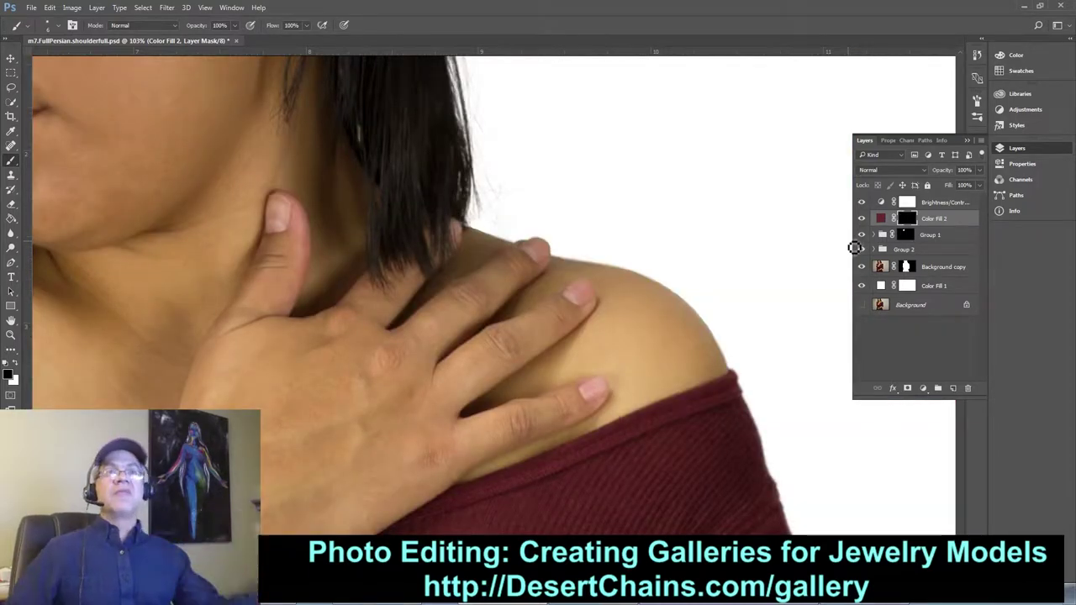
click(120, 7)
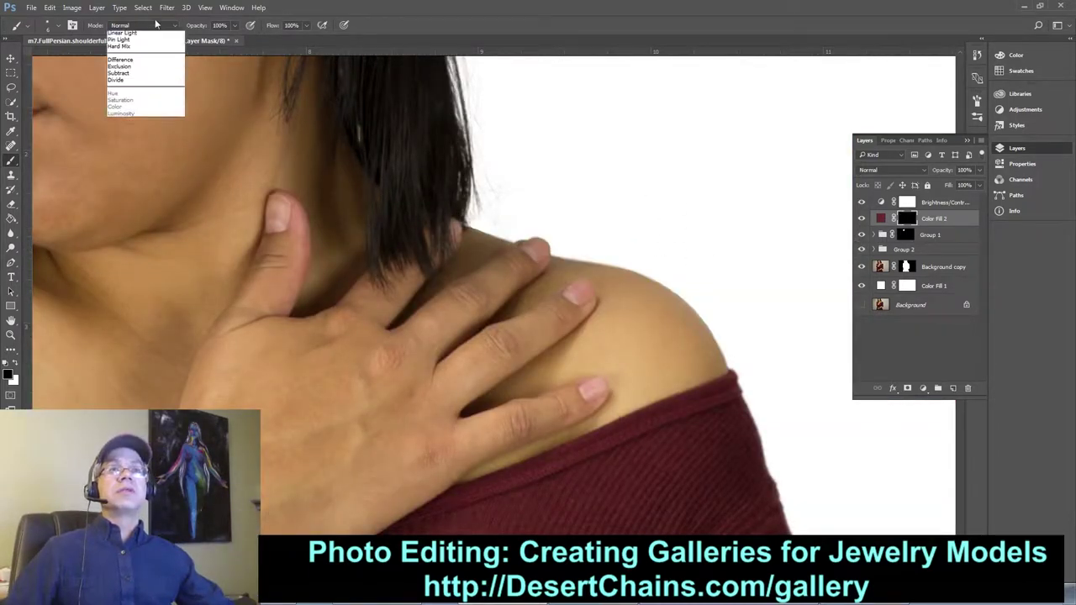
click(148, 11)
click(144, 9)
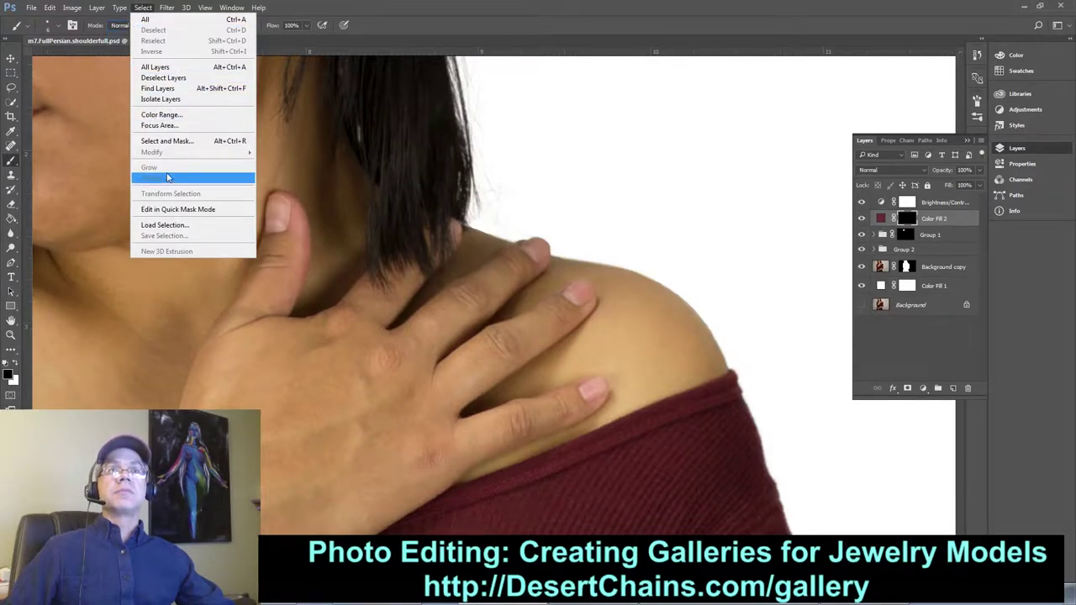
mouse_move(258, 8)
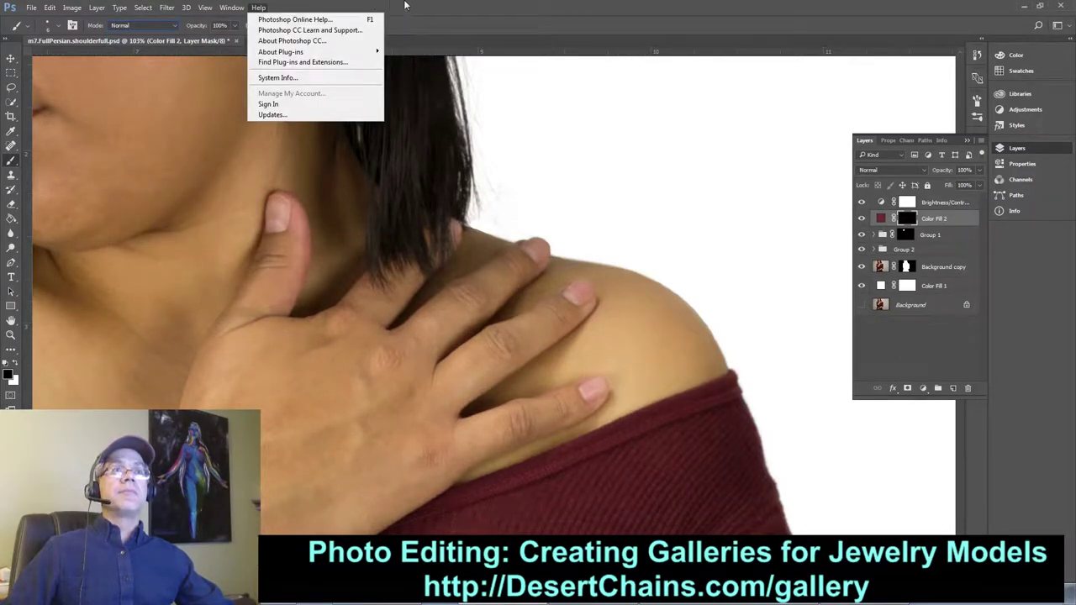
click(430, 5)
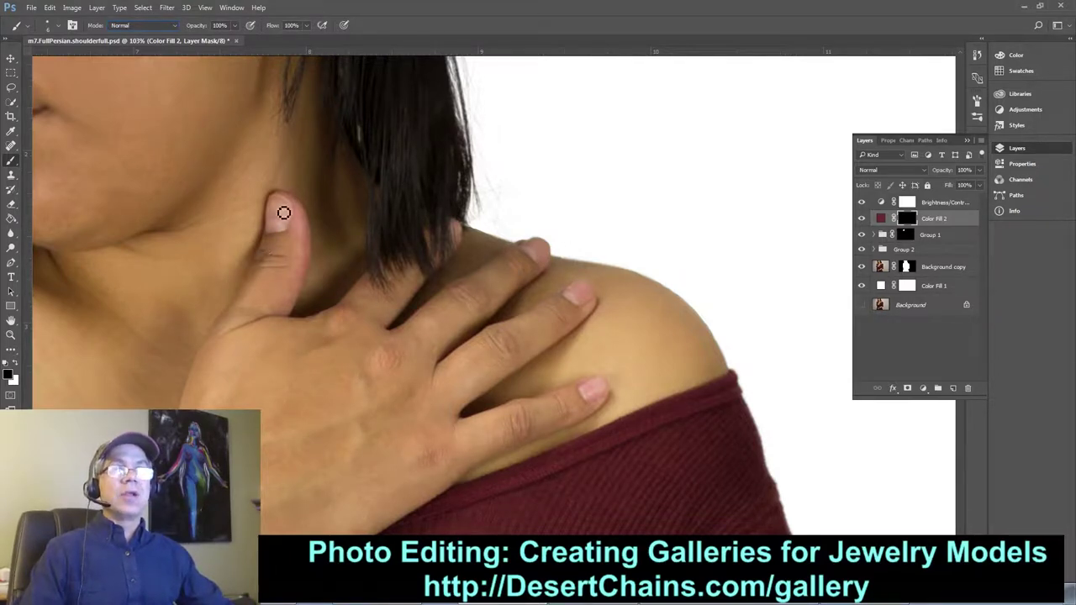
Paint the thumbnail in white on the Color Fill 2 mask and clean up its edges with black
scroll(270, 229, up, 5)
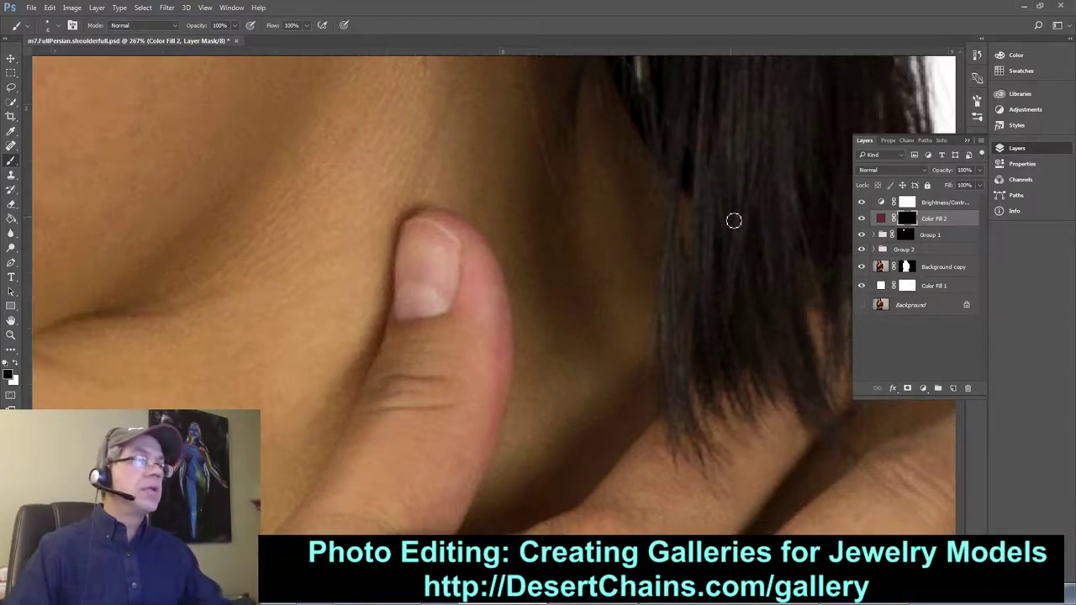
key(x)
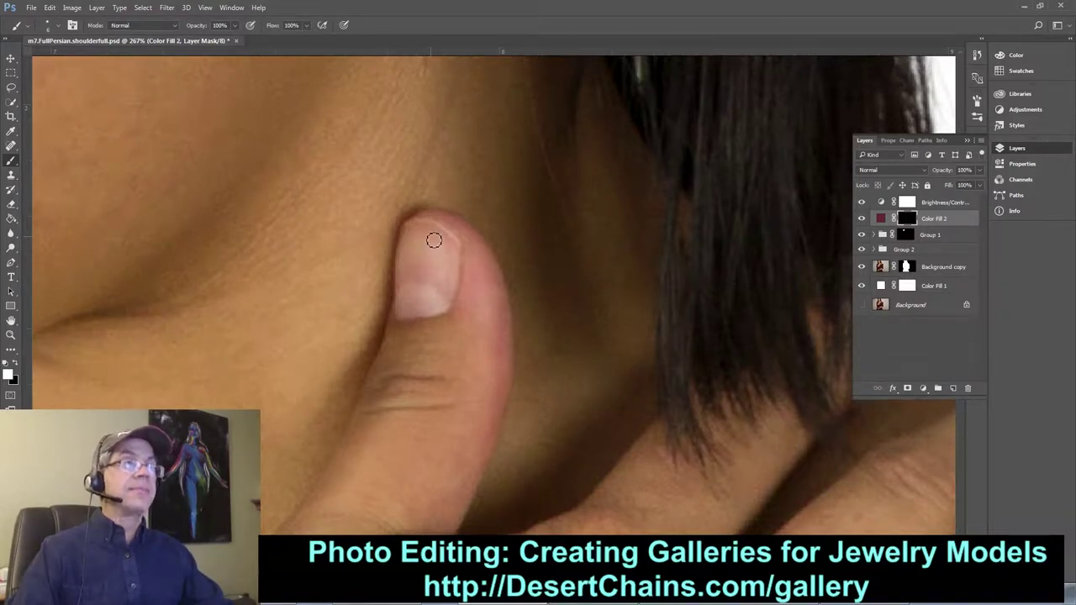
mouse_move(441, 242)
mouse_down()
mouse_move(409, 235)
mouse_move(404, 319)
mouse_move(449, 311)
mouse_move(456, 280)
mouse_move(460, 247)
mouse_move(422, 230)
mouse_move(456, 258)
mouse_move(447, 306)
mouse_move(408, 315)
mouse_move(410, 294)
mouse_move(416, 305)
mouse_move(430, 283)
mouse_move(431, 300)
mouse_move(442, 289)
mouse_move(426, 303)
mouse_move(439, 301)
mouse_move(445, 263)
mouse_move(430, 282)
mouse_move(426, 258)
mouse_move(411, 294)
mouse_move(417, 233)
mouse_move(448, 243)
mouse_move(454, 260)
mouse_move(421, 259)
mouse_up()
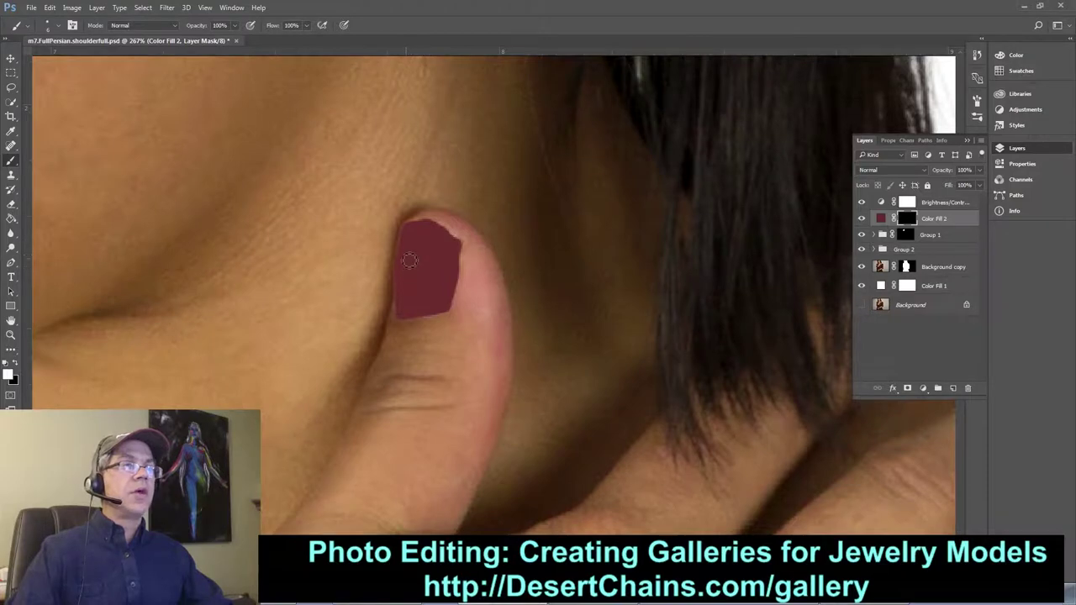
key(x)
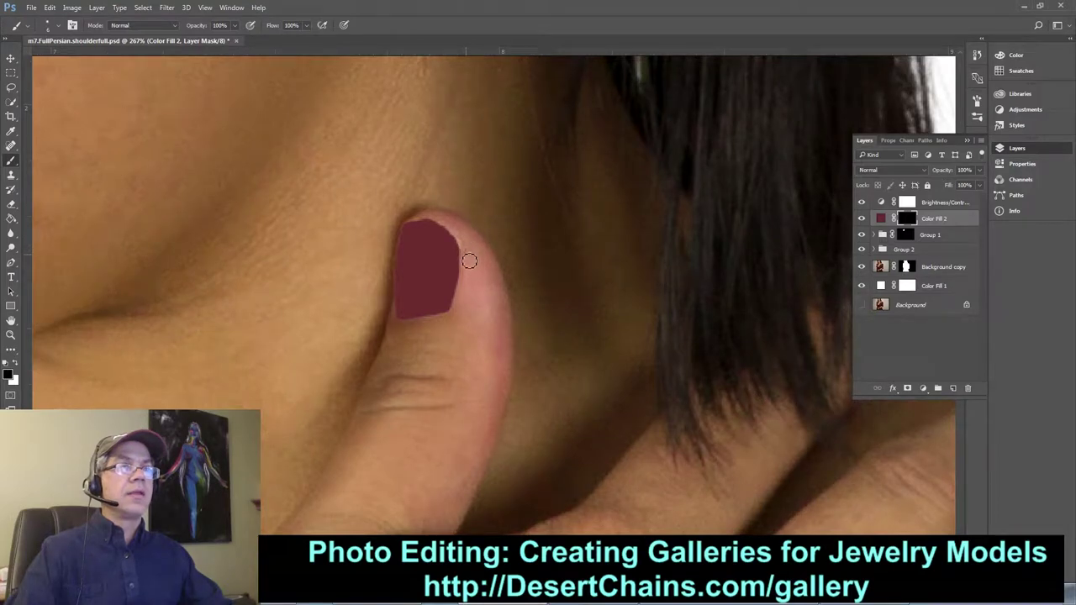
key(x)
key(x)
drag(411, 221, 375, 287)
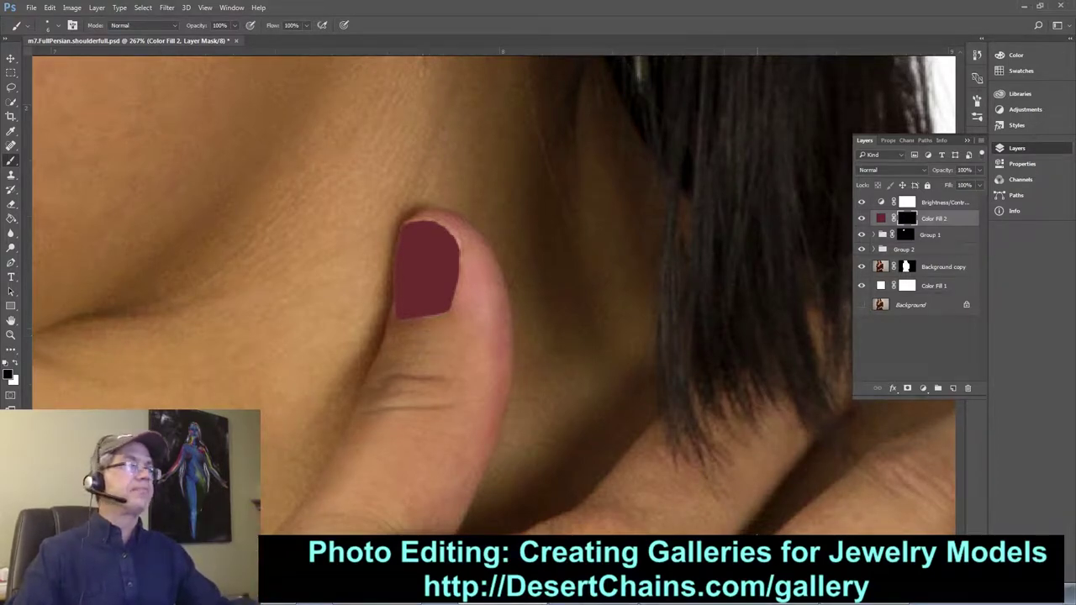
Paint the fingernail beside the hair ends in white on the Color Fill 2 mask and trim its edge with black
mouse_move(687, 268)
mouse_down()
mouse_move(429, 269)
mouse_move(358, 243)
mouse_up()
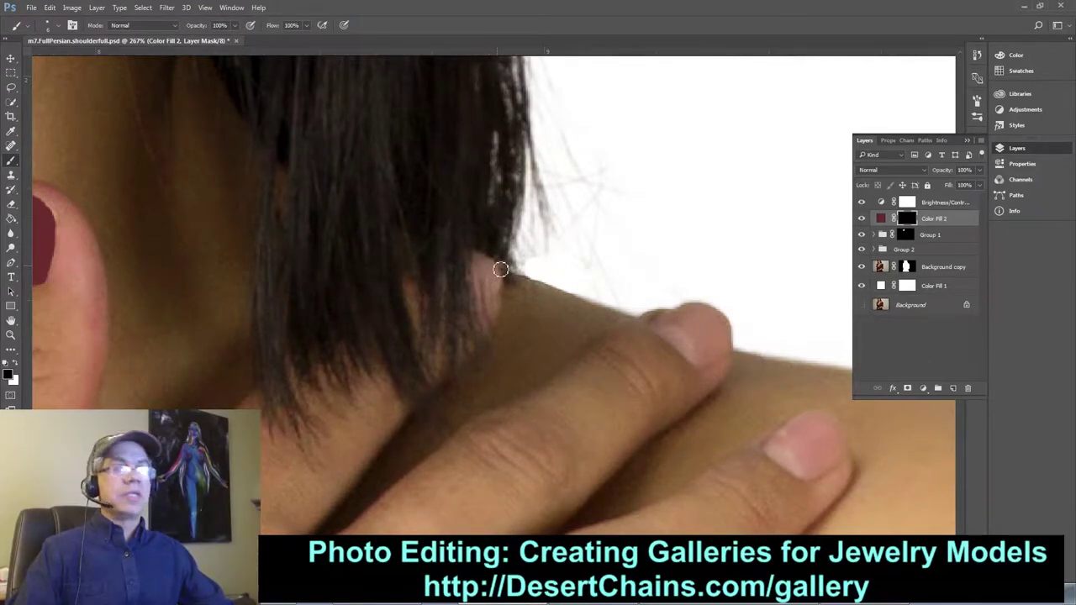
key(x)
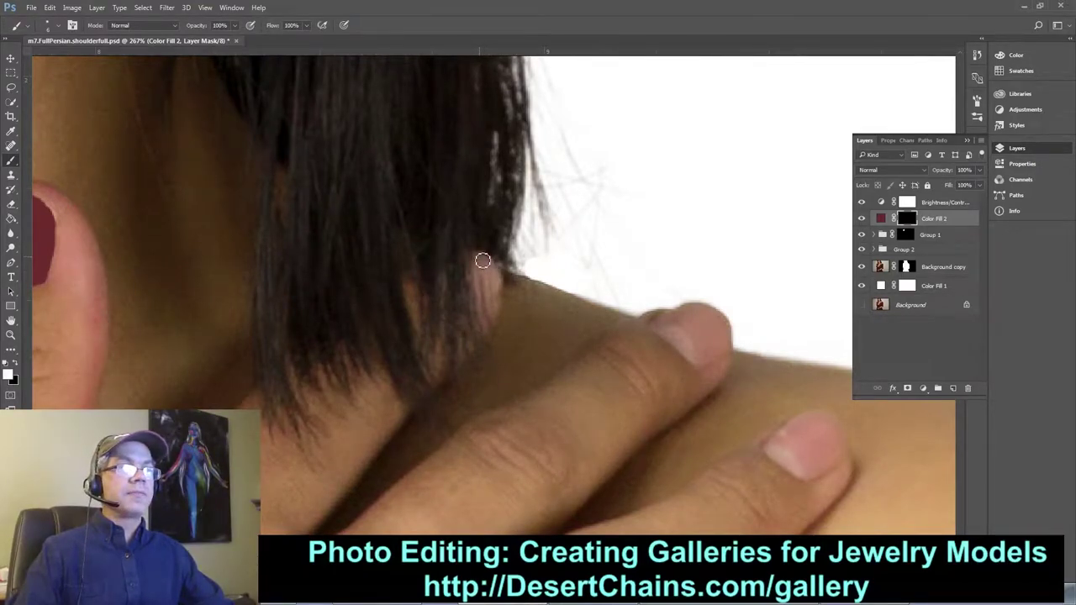
drag(482, 263, 485, 281)
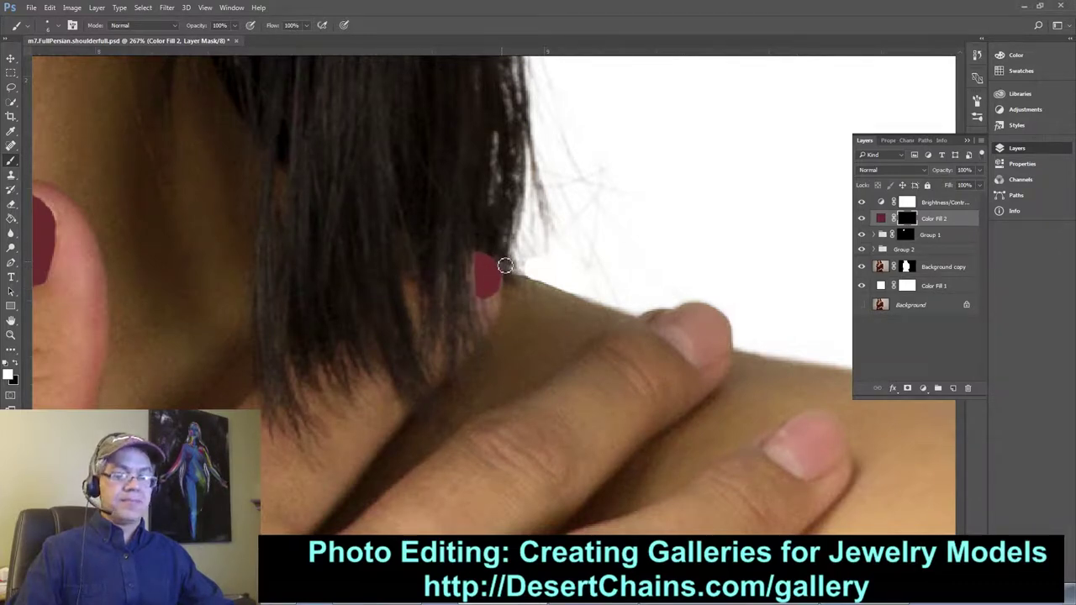
key(x)
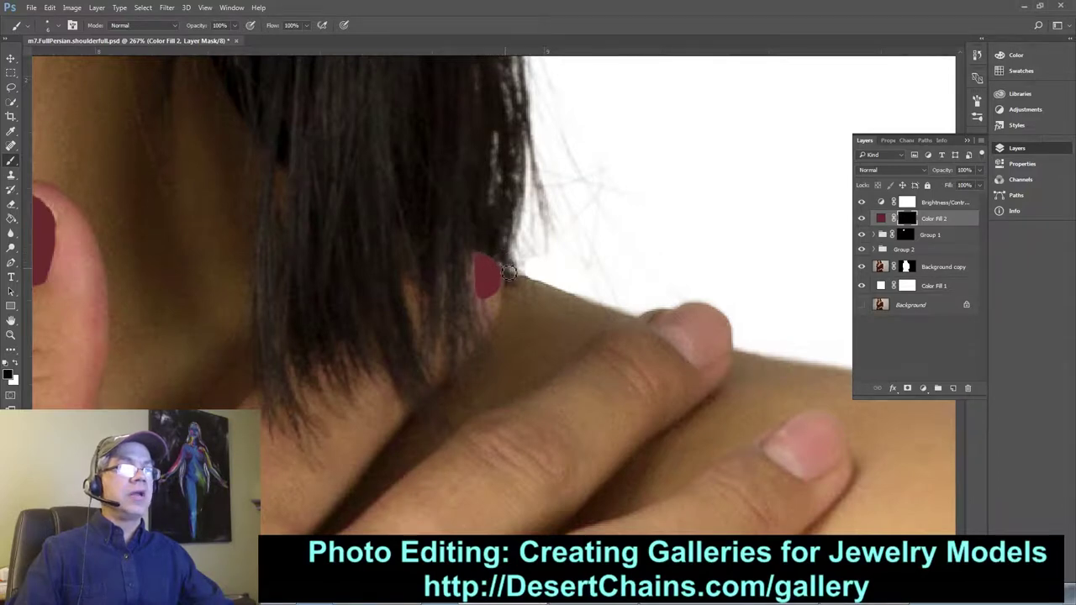
Reveal the dark red fill over the fingernail at the top edge of the shoulder and refine its outline on the mask
scroll(378, 237, right, 5)
scroll(377, 238, down, 1)
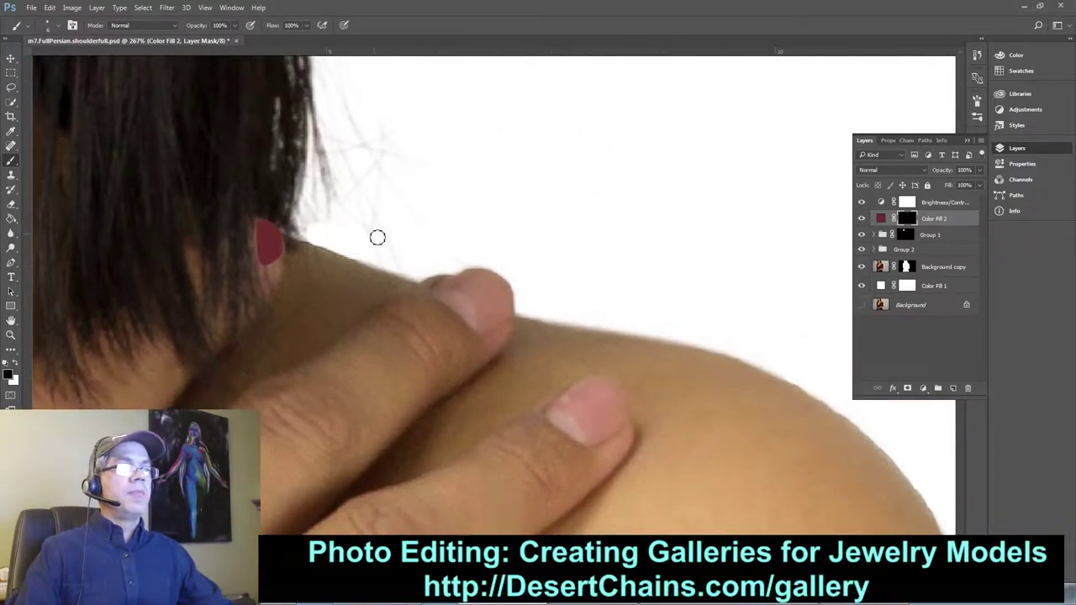
key(x)
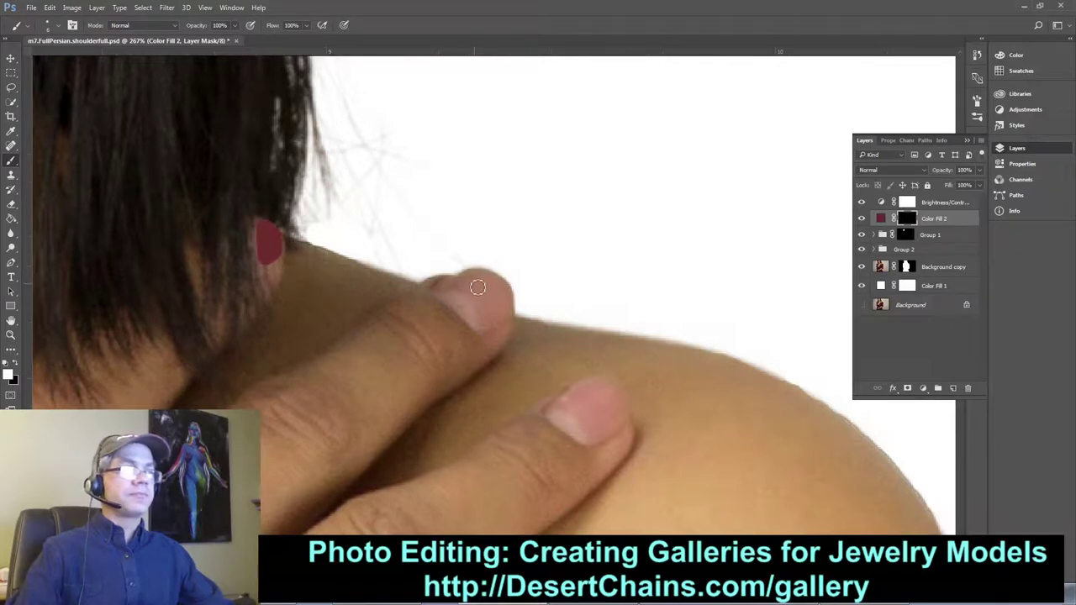
mouse_move(464, 283)
mouse_down()
mouse_move(483, 333)
mouse_move(512, 319)
mouse_move(504, 285)
mouse_move(484, 276)
mouse_move(450, 290)
mouse_move(486, 321)
mouse_move(498, 313)
mouse_move(482, 320)
mouse_move(487, 305)
mouse_move(468, 304)
mouse_move(464, 288)
mouse_move(492, 285)
mouse_move(505, 312)
mouse_move(489, 288)
mouse_up()
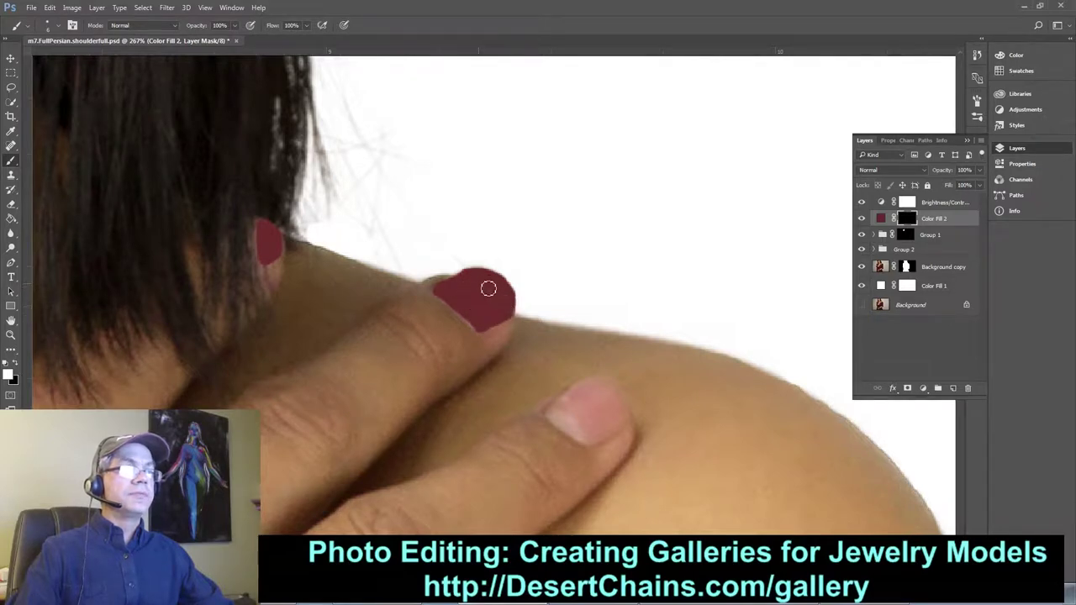
key(x)
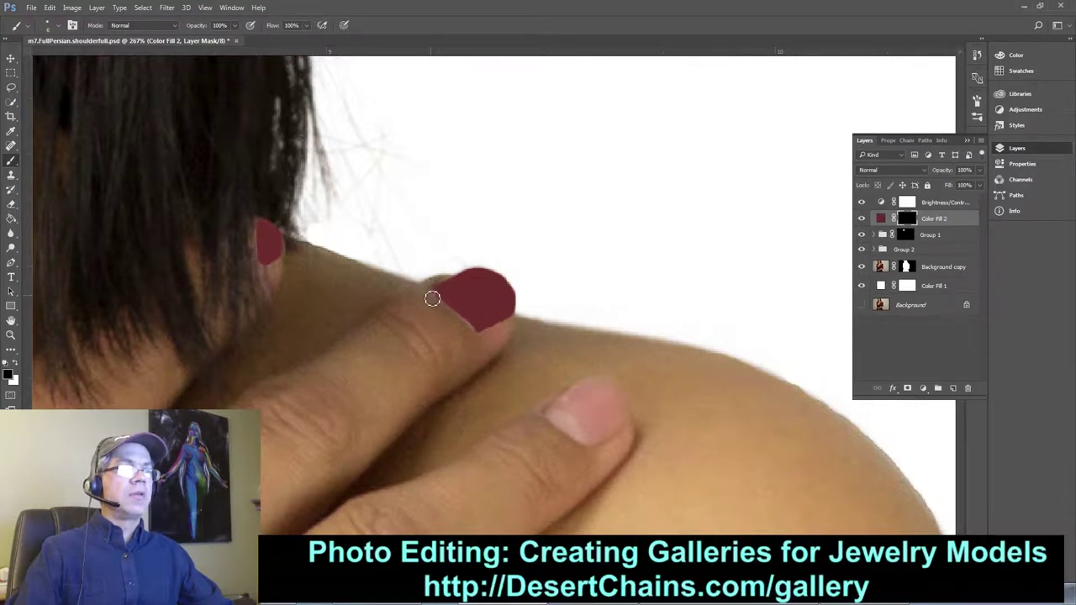
Outline and fill the nail of the finger resting on the shoulder skin on the mask, and tidy its tip with a smaller black brush
key(x)
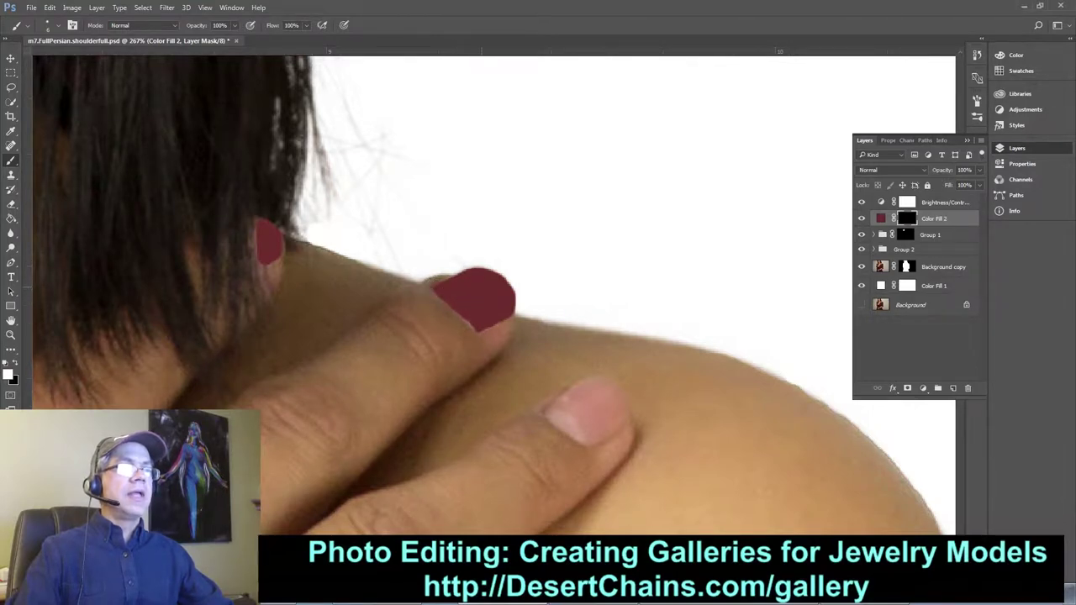
drag(573, 401, 514, 318)
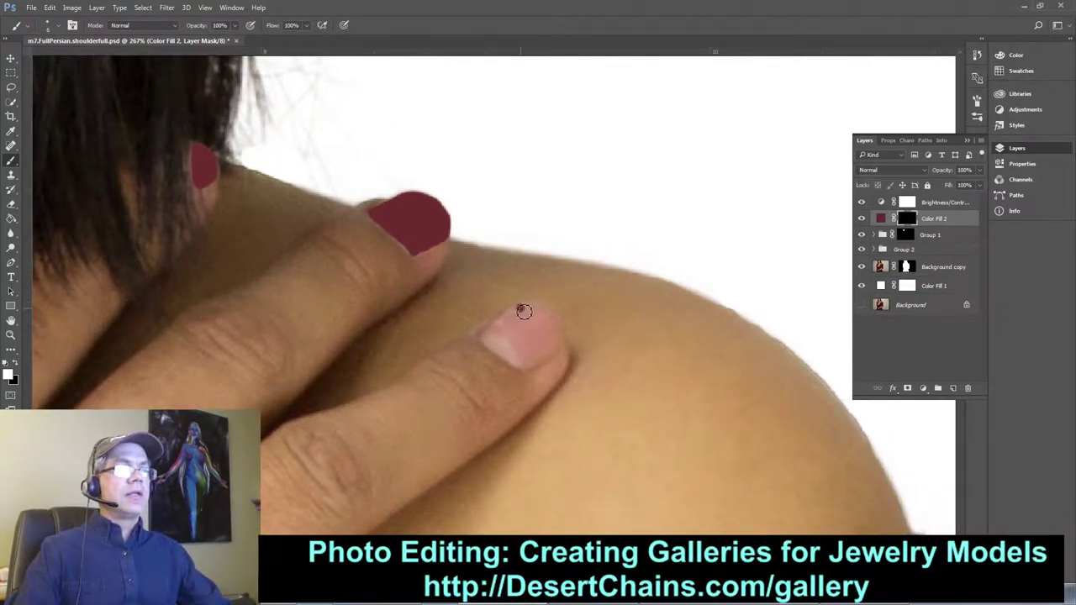
mouse_move(524, 310)
mouse_down()
mouse_move(487, 344)
mouse_move(526, 368)
mouse_move(564, 347)
mouse_up()
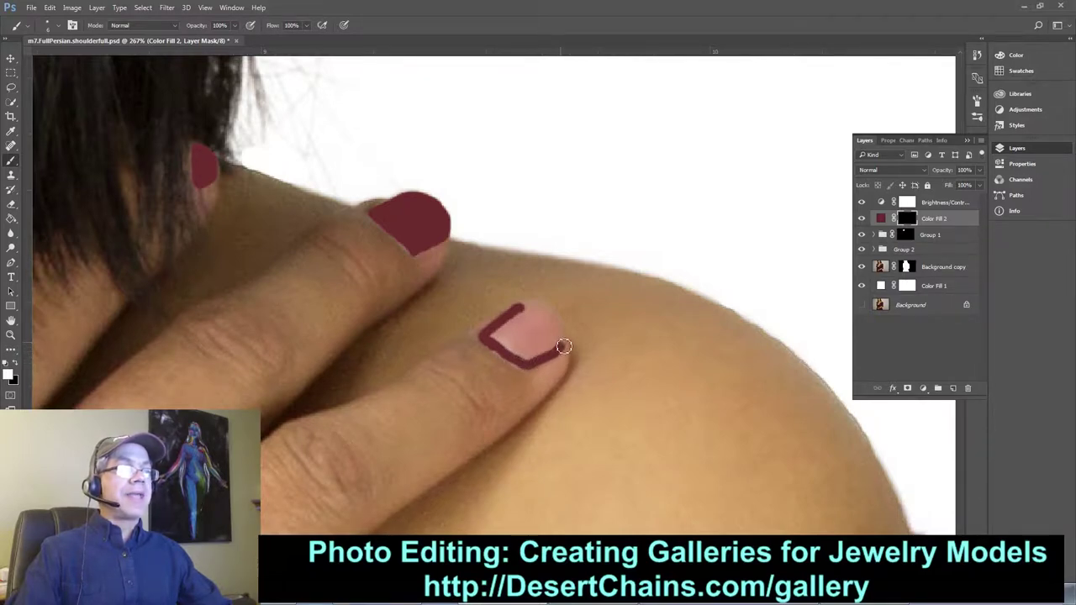
mouse_move(529, 309)
mouse_down()
mouse_move(553, 312)
mouse_move(561, 343)
mouse_move(501, 351)
mouse_up()
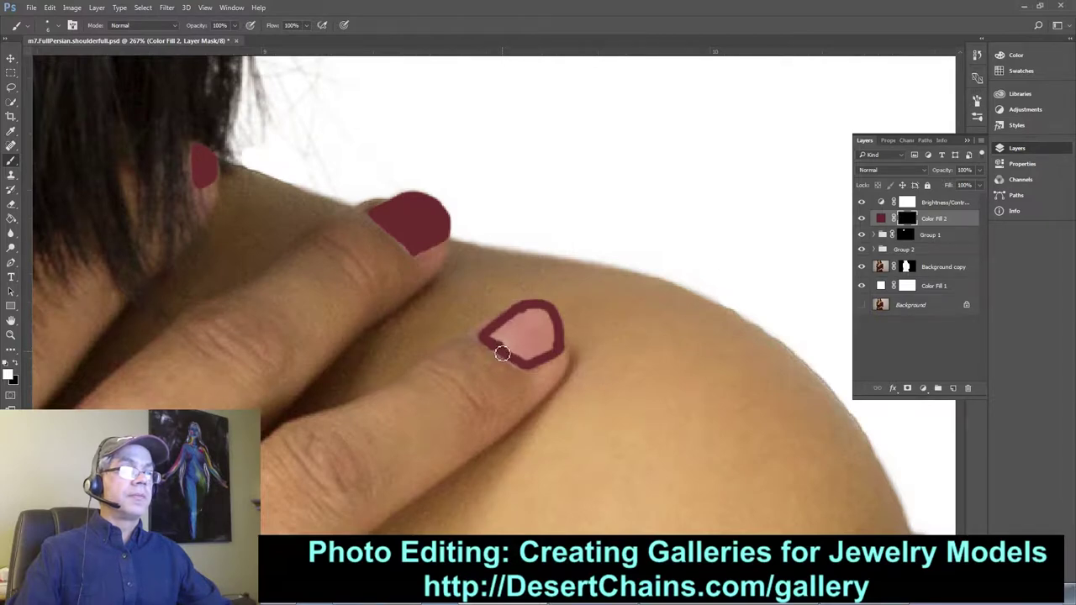
mouse_move(525, 363)
mouse_down()
mouse_move(497, 337)
mouse_move(527, 316)
mouse_move(515, 331)
mouse_move(536, 320)
mouse_move(523, 341)
mouse_move(540, 336)
mouse_move(533, 352)
mouse_move(555, 352)
mouse_move(548, 327)
mouse_up()
key(x)
key(bracketleft)
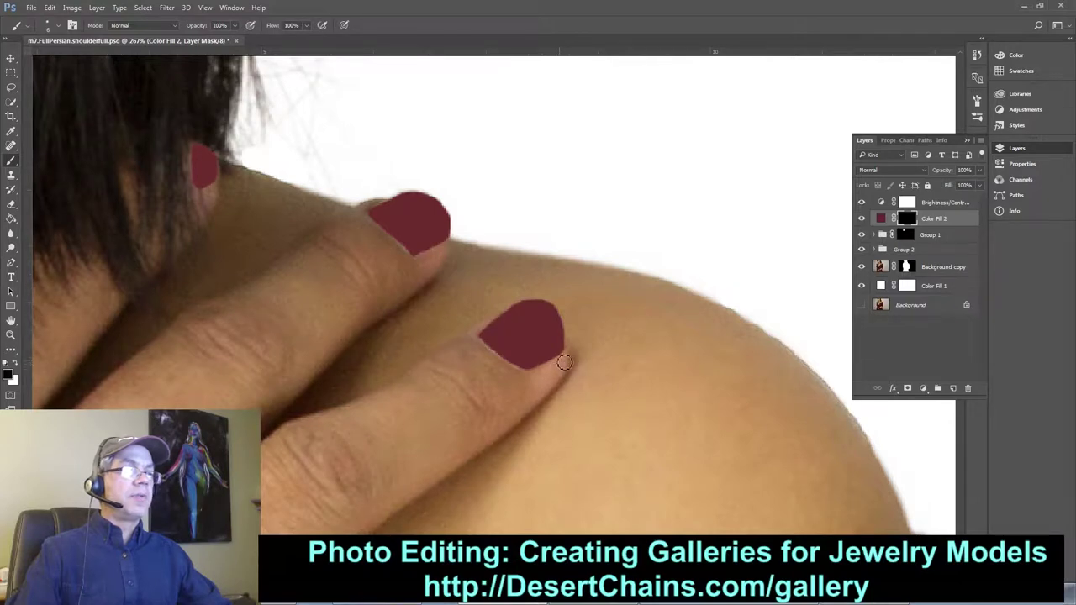
drag(564, 362, 552, 370)
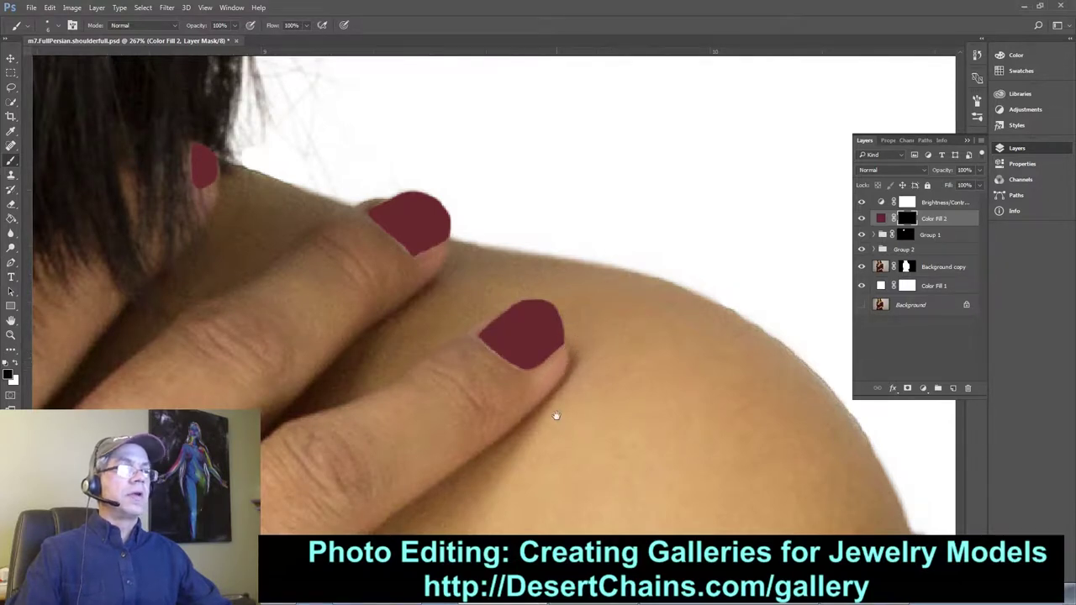
Outline and fill the little fingernail nearest the neckline in white on the Color Fill 2 mask, and trim its edge with black
scroll(555, 404, down, 5)
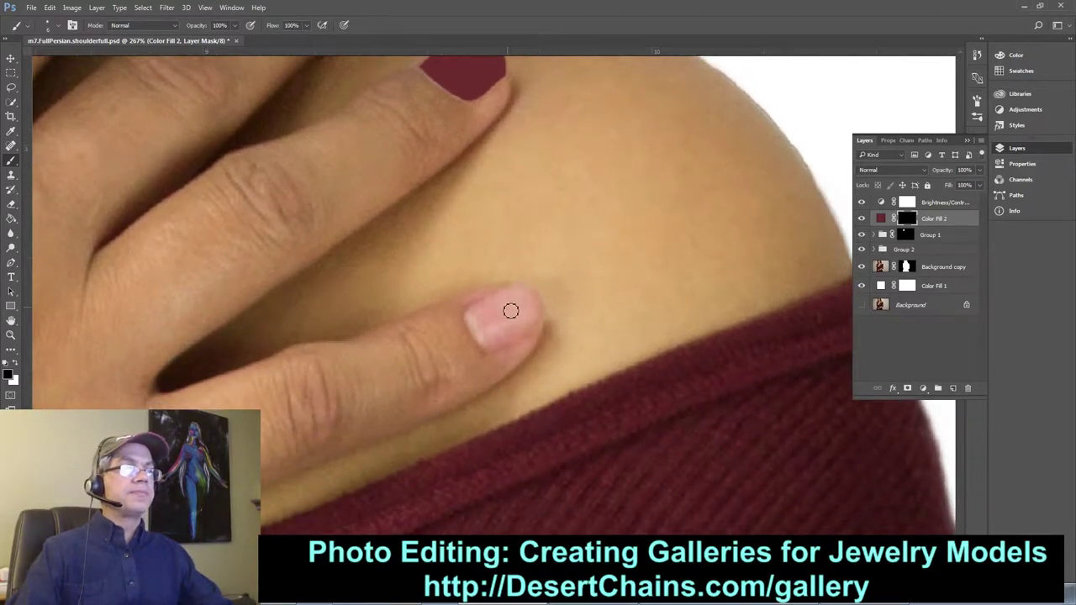
key(x)
mouse_move(509, 307)
mouse_down()
mouse_move(504, 296)
mouse_move(474, 310)
mouse_move(485, 348)
mouse_move(538, 326)
mouse_move(543, 302)
mouse_move(519, 292)
mouse_up()
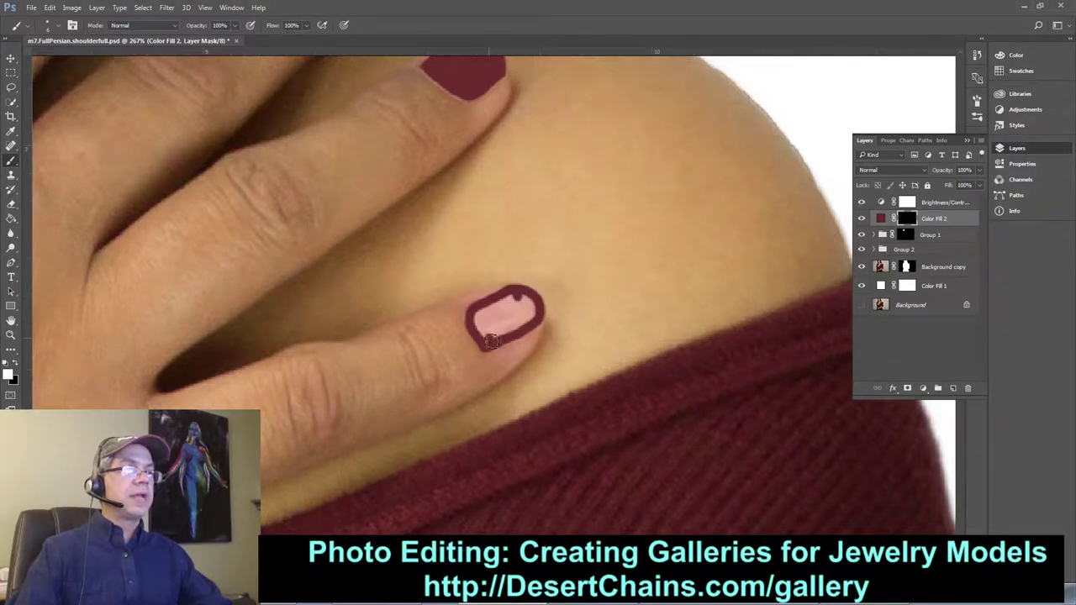
mouse_move(492, 341)
mouse_down()
mouse_move(479, 336)
mouse_move(494, 312)
mouse_move(485, 318)
mouse_move(502, 311)
mouse_move(498, 339)
mouse_move(522, 329)
mouse_move(524, 320)
mouse_move(501, 324)
mouse_move(529, 316)
mouse_up()
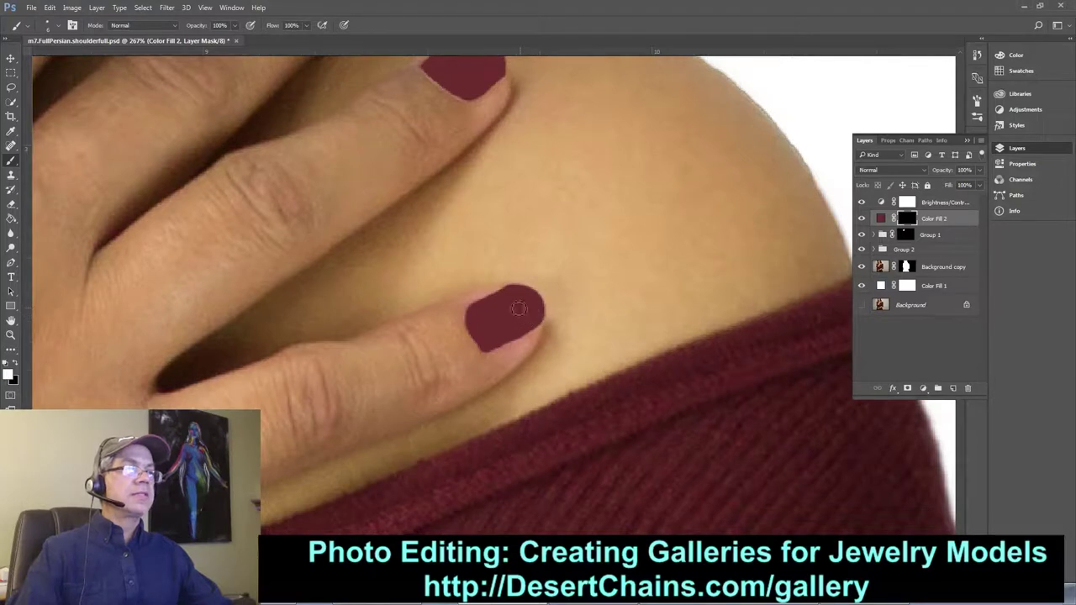
key(x)
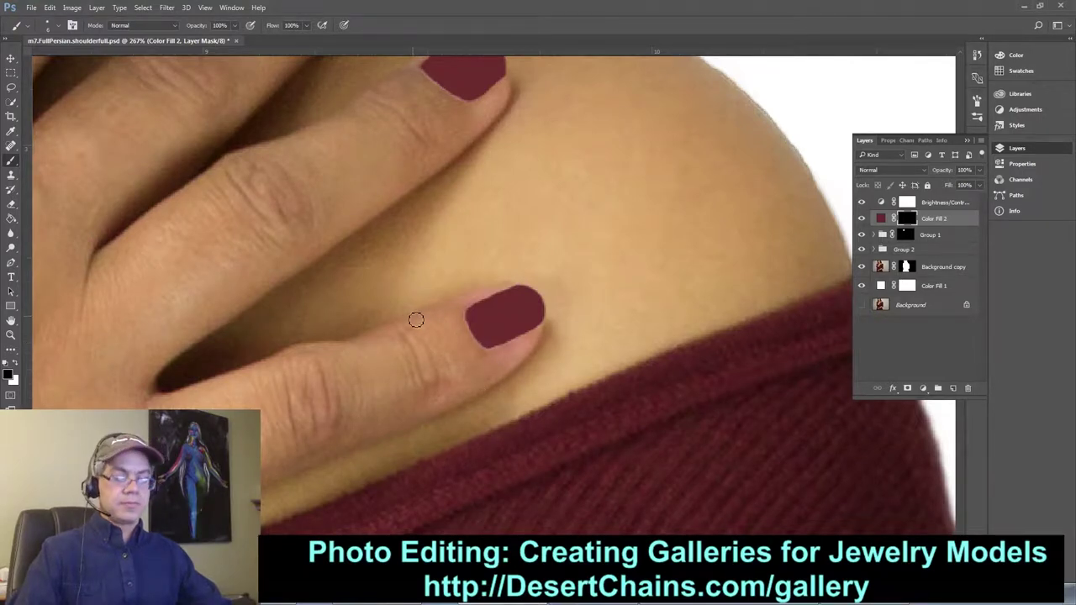
Reveal the dark red fill over the thumbnail of the hand at the waist by outlining and filling it in white on the mask
key(h)
mouse_move(421, 328)
mouse_down()
mouse_move(344, 508)
mouse_move(341, 473)
mouse_up()
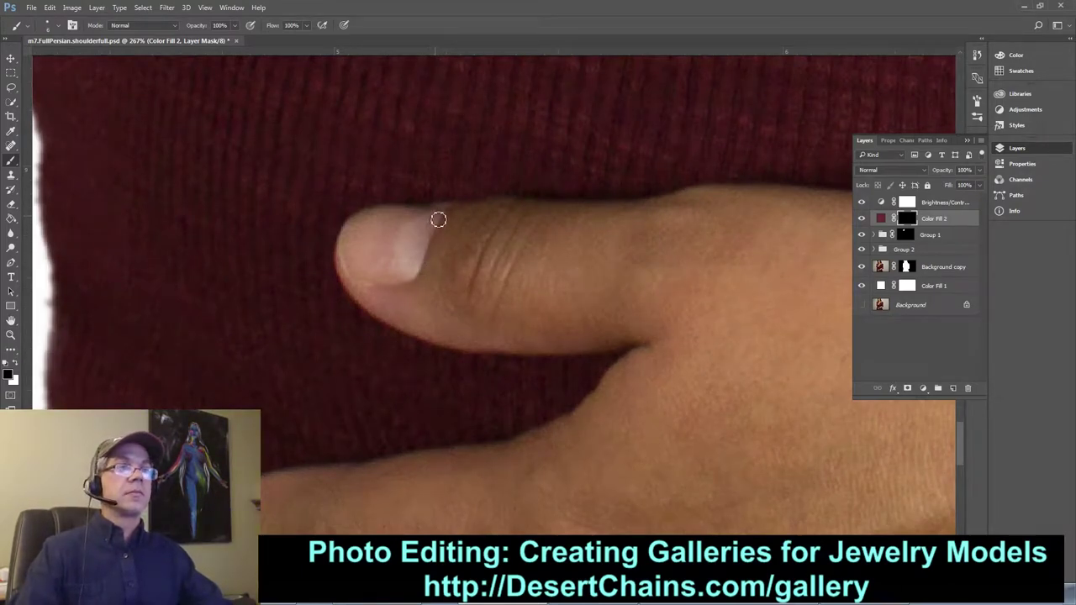
key(x)
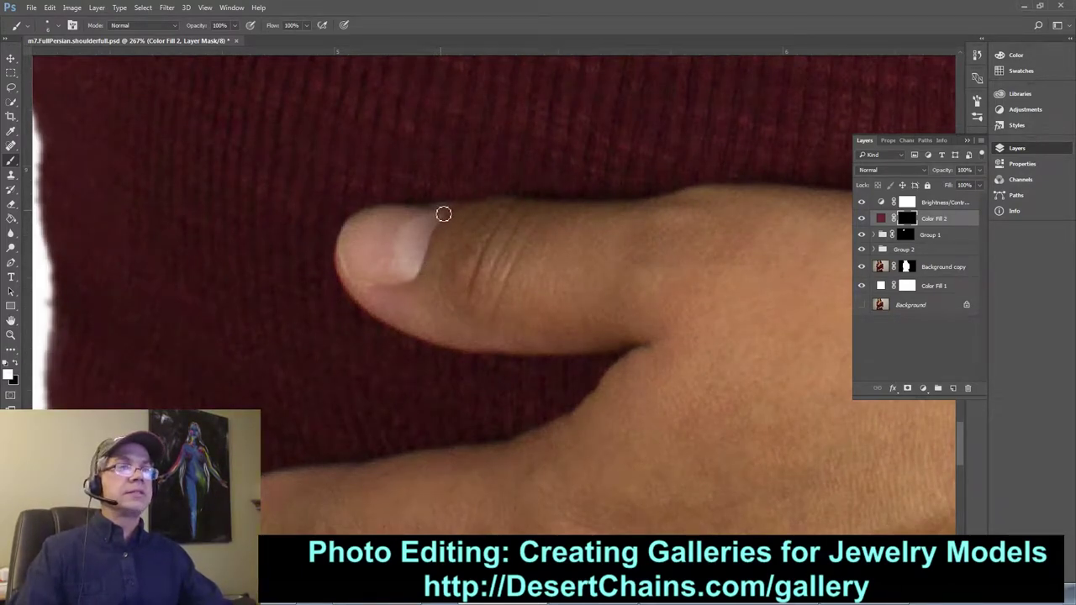
mouse_move(444, 214)
mouse_down()
mouse_move(418, 279)
mouse_move(352, 283)
mouse_up()
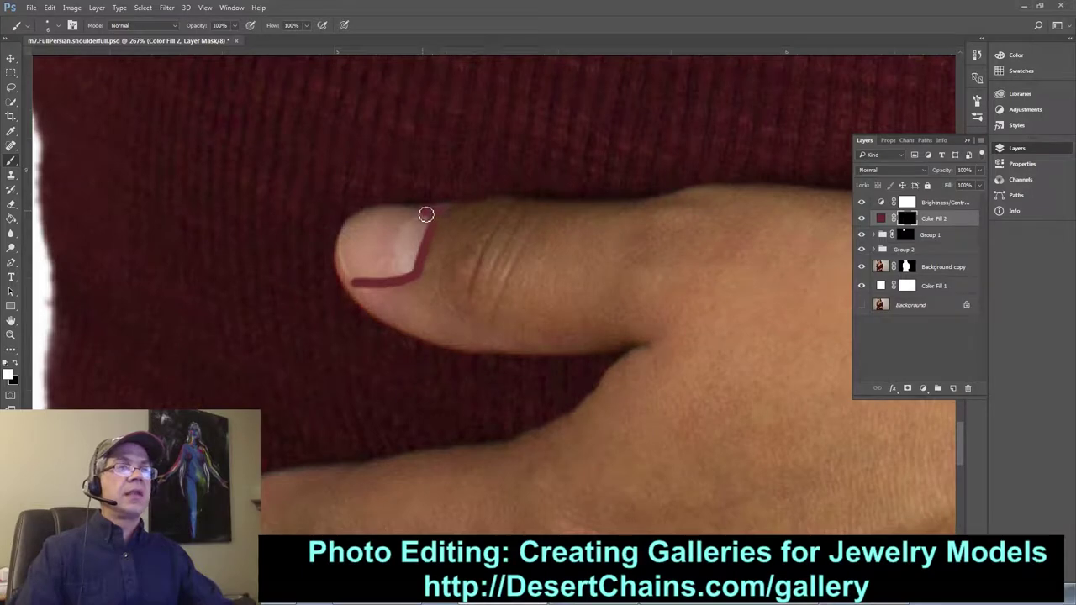
mouse_move(426, 215)
mouse_down()
mouse_move(356, 221)
mouse_move(344, 254)
mouse_move(356, 279)
mouse_up()
key(x)
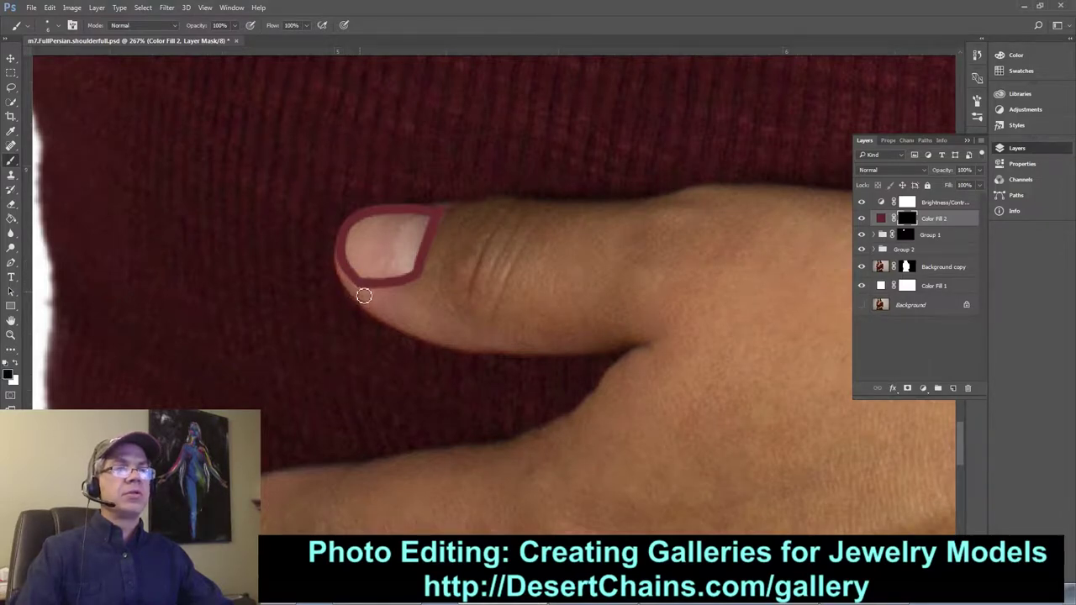
key(x)
mouse_move(413, 273)
mouse_down()
mouse_move(361, 275)
mouse_move(418, 248)
mouse_move(413, 269)
mouse_move(416, 258)
mouse_move(397, 264)
mouse_move(398, 249)
mouse_move(383, 273)
mouse_move(376, 254)
mouse_move(367, 275)
mouse_move(352, 251)
mouse_move(368, 222)
mouse_move(358, 231)
mouse_move(347, 251)
mouse_move(376, 222)
mouse_move(433, 222)
mouse_move(413, 246)
mouse_move(409, 228)
mouse_move(378, 256)
mouse_move(381, 236)
mouse_move(358, 253)
mouse_move(360, 244)
mouse_move(412, 232)
mouse_move(407, 266)
mouse_up()
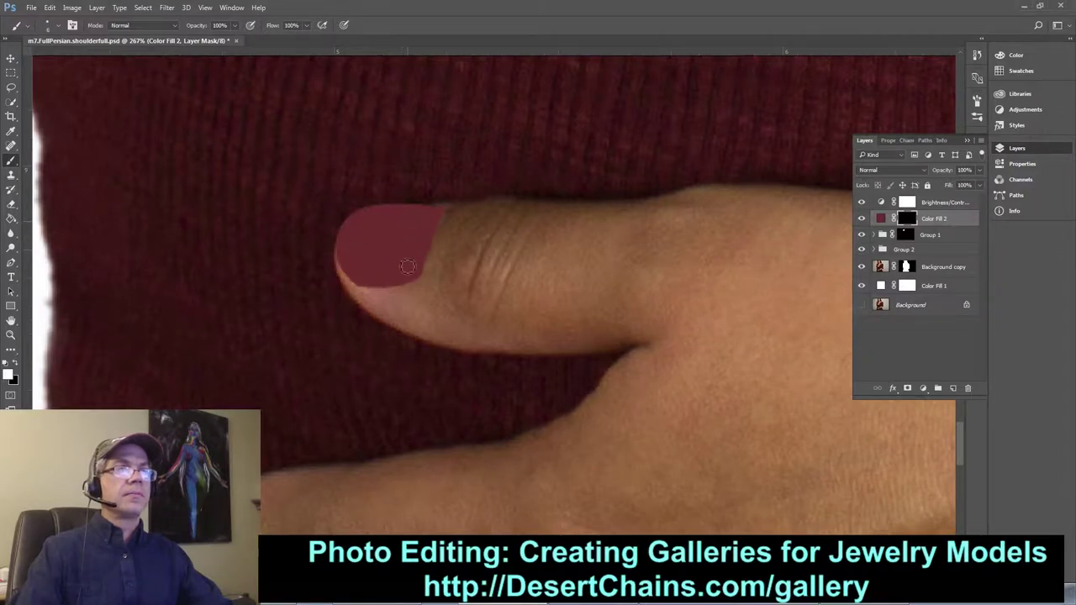
key(x)
Outline the index fingernail of the waist hand in white on the Color Fill 2 mask and fill in its centre
mouse_move(392, 314)
mouse_down()
mouse_move(401, 210)
mouse_move(329, 321)
mouse_move(354, 337)
mouse_move(413, 201)
mouse_move(382, 288)
mouse_move(386, 249)
mouse_up()
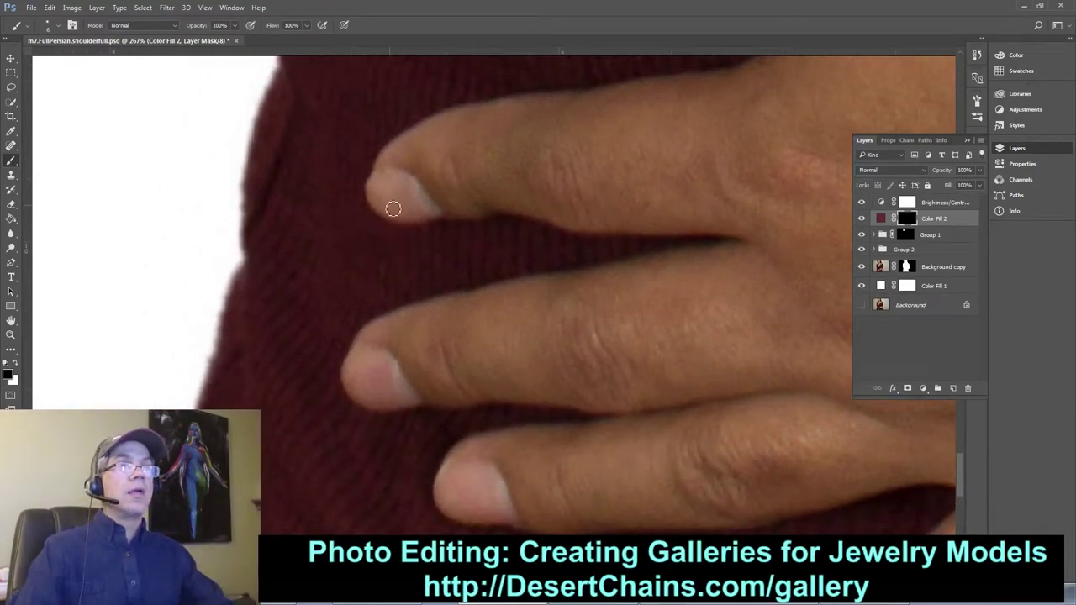
key(x)
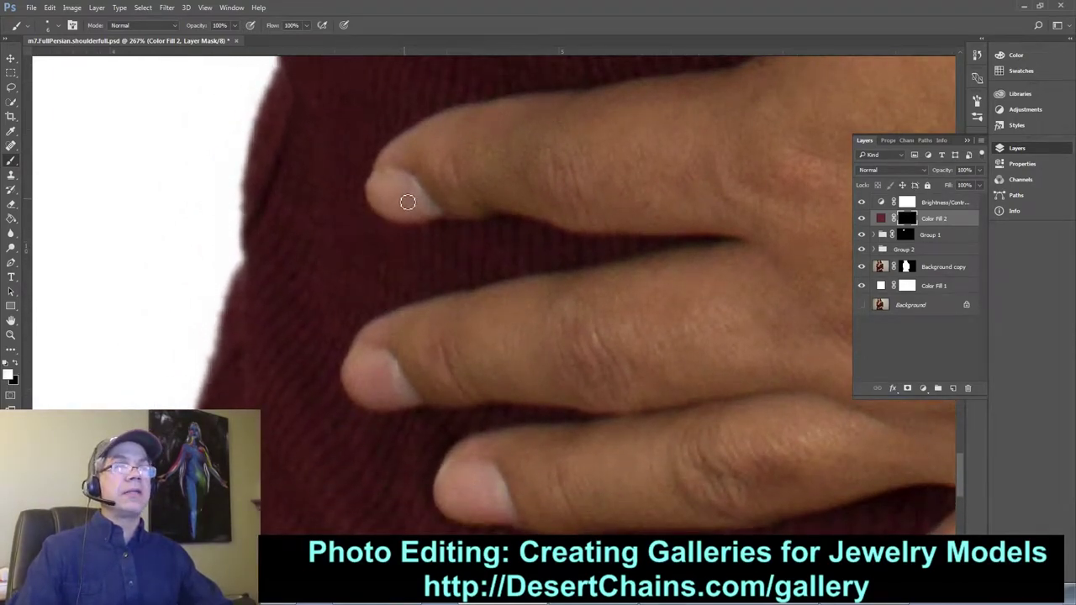
mouse_move(408, 201)
mouse_down()
mouse_move(401, 176)
mouse_move(378, 171)
mouse_move(368, 195)
mouse_move(381, 215)
mouse_move(411, 224)
mouse_up()
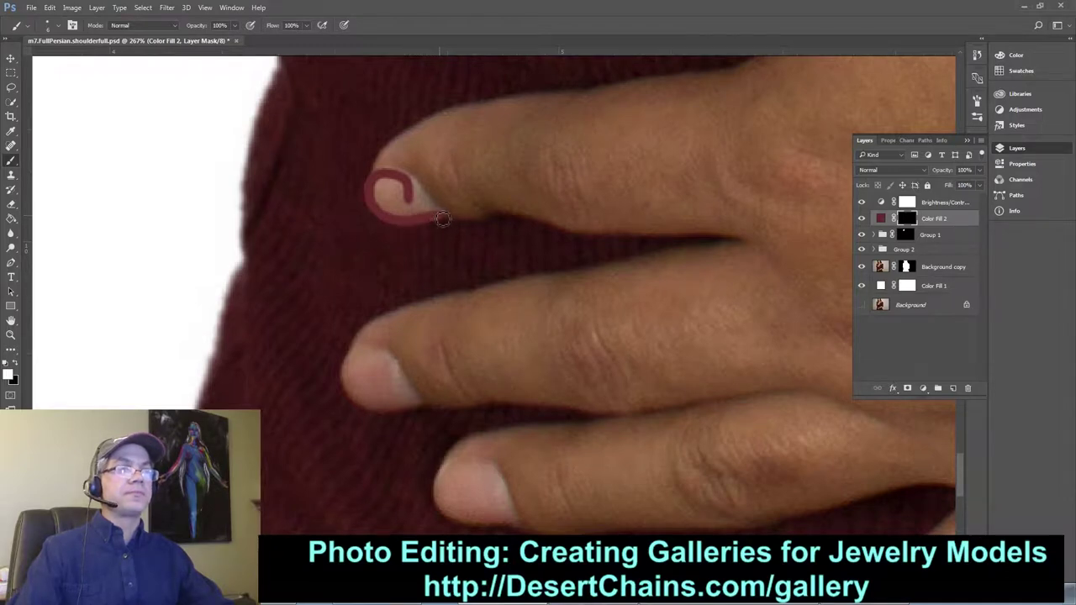
mouse_move(438, 214)
mouse_down()
mouse_move(415, 187)
mouse_move(427, 196)
mouse_up()
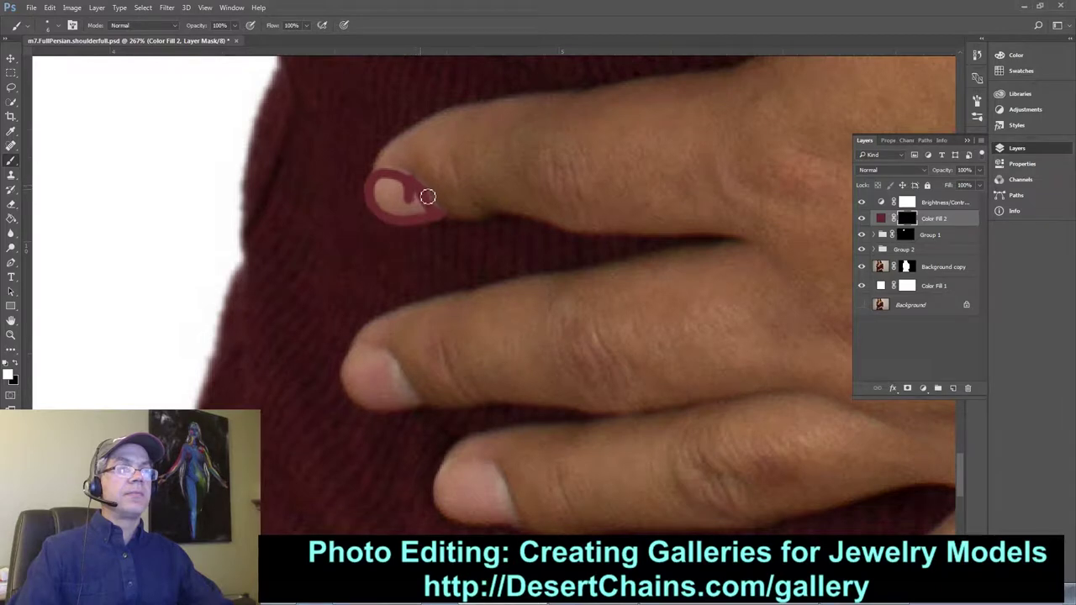
key(x)
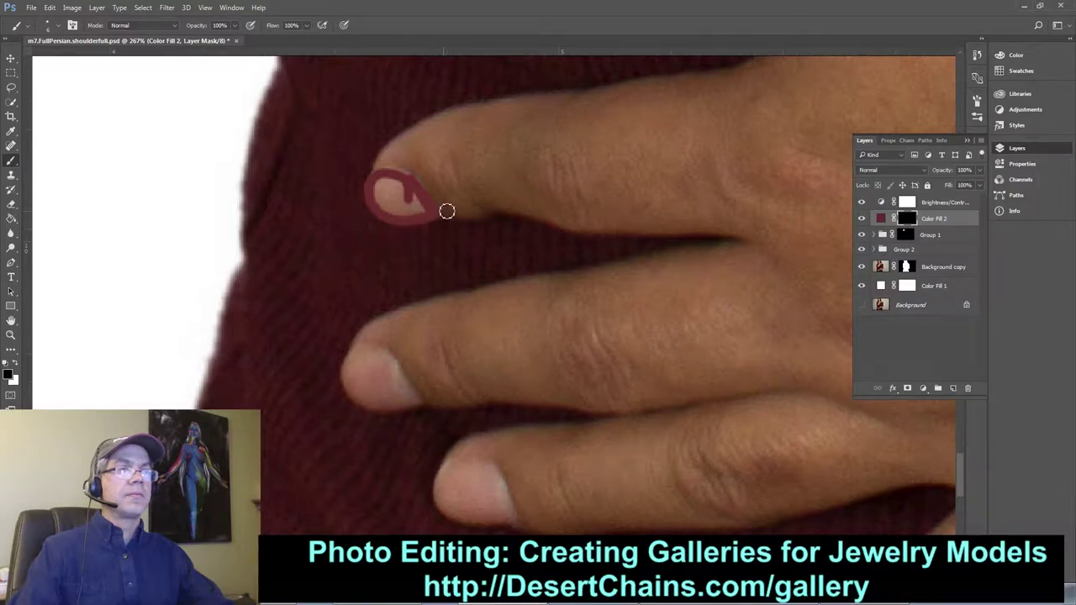
key(x)
mouse_move(408, 184)
mouse_down()
mouse_move(385, 179)
mouse_move(407, 177)
mouse_move(424, 208)
mouse_move(379, 211)
mouse_move(382, 195)
mouse_move(394, 214)
mouse_move(413, 211)
mouse_move(389, 195)
mouse_move(403, 185)
mouse_up()
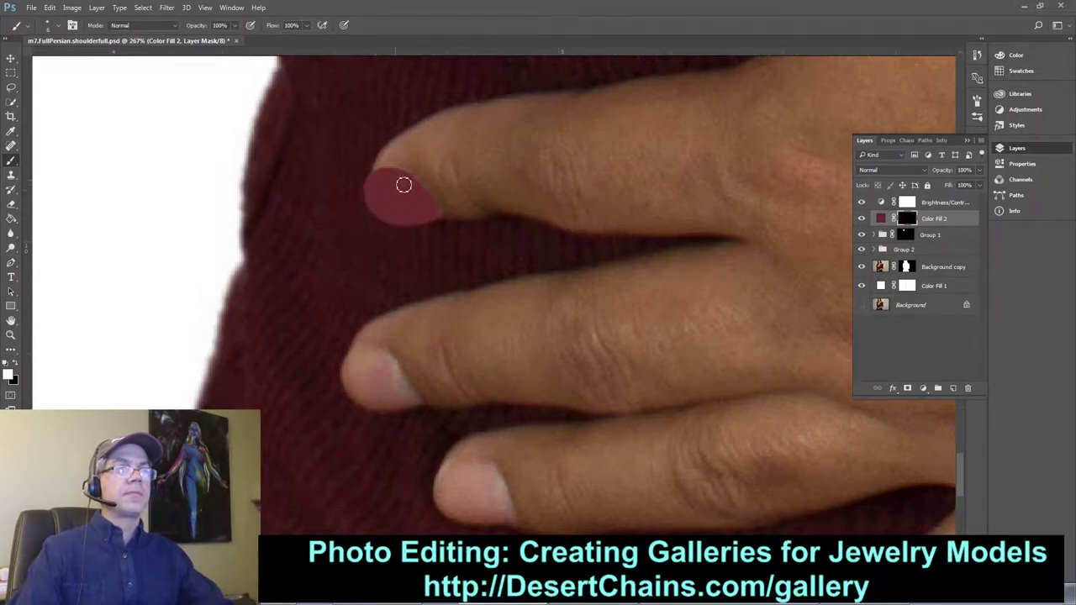
Paint the middle fingernail of the waist hand in white on the mask, correcting its cuticle edge and tip with black
scroll(382, 194, down, 3)
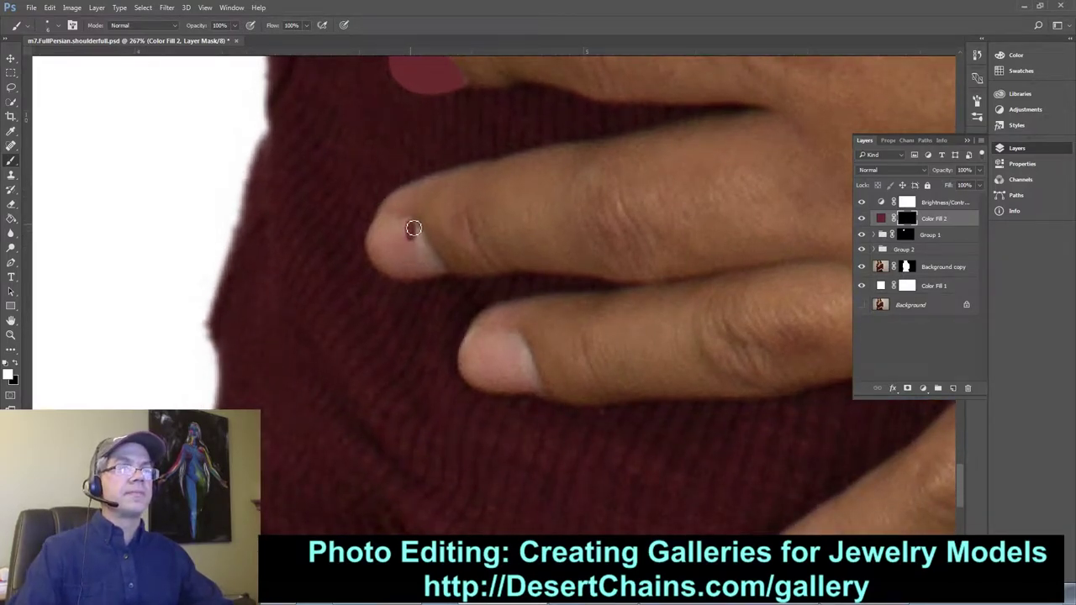
mouse_move(400, 227)
mouse_down()
mouse_move(378, 227)
mouse_move(401, 227)
mouse_move(373, 240)
mouse_move(374, 256)
mouse_up()
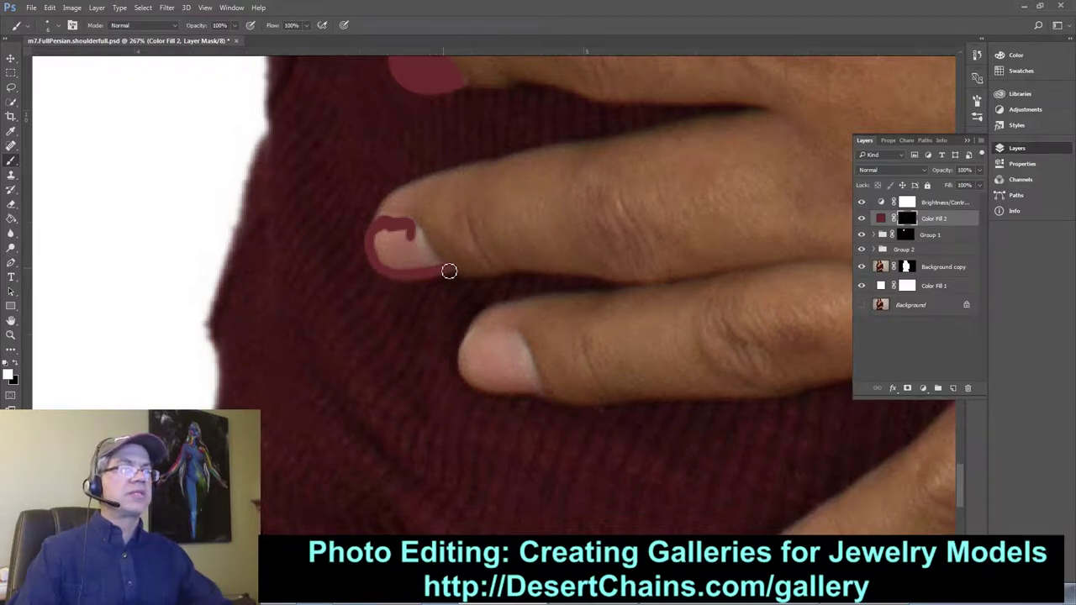
key(x)
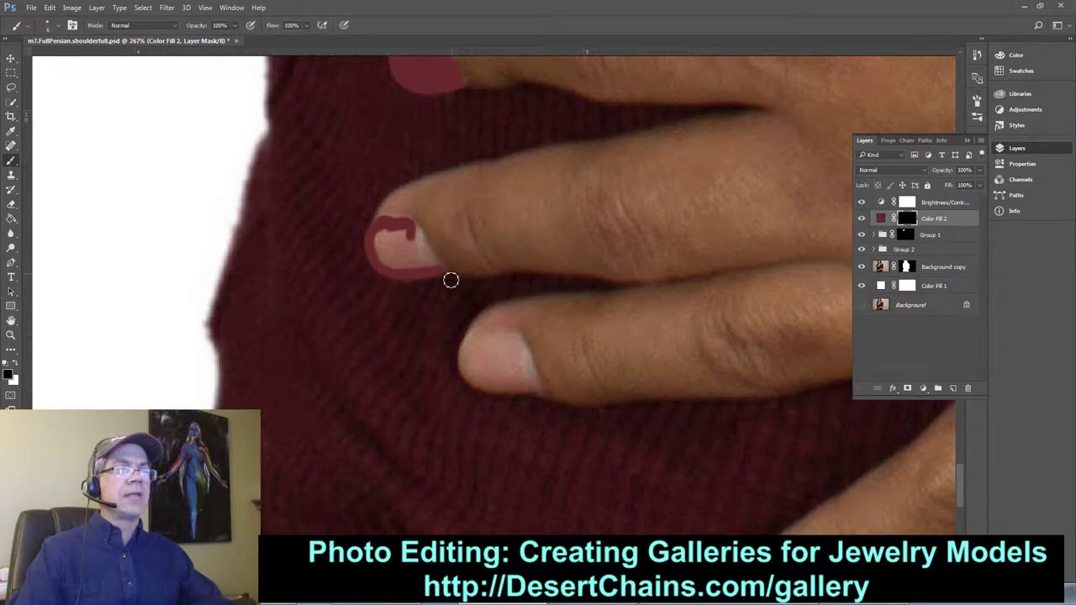
key(x)
mouse_move(443, 284)
mouse_down()
mouse_move(412, 244)
mouse_move(416, 230)
mouse_move(436, 267)
mouse_up()
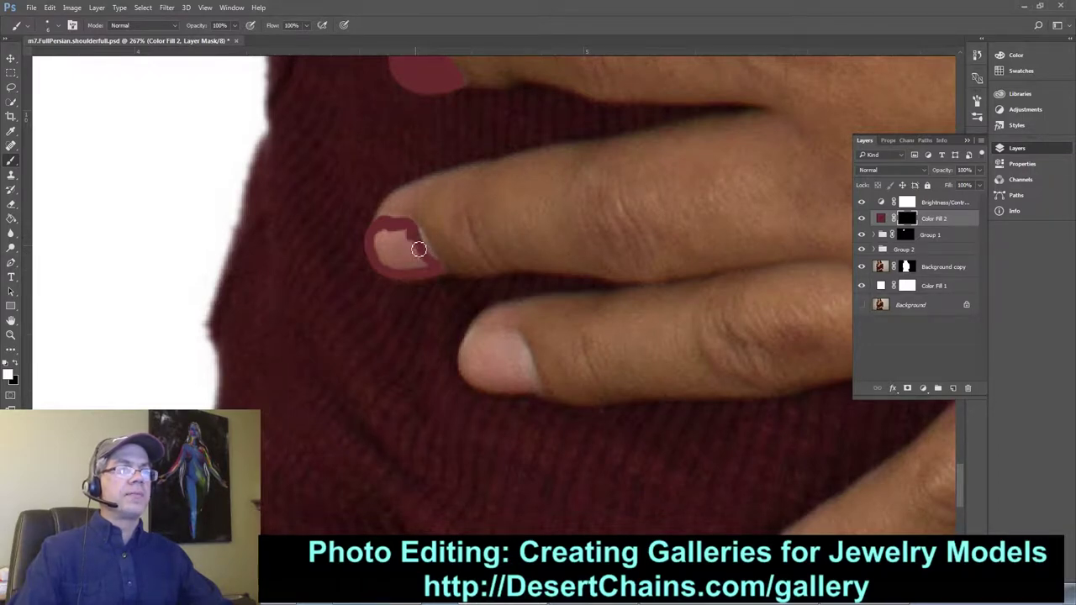
key(x)
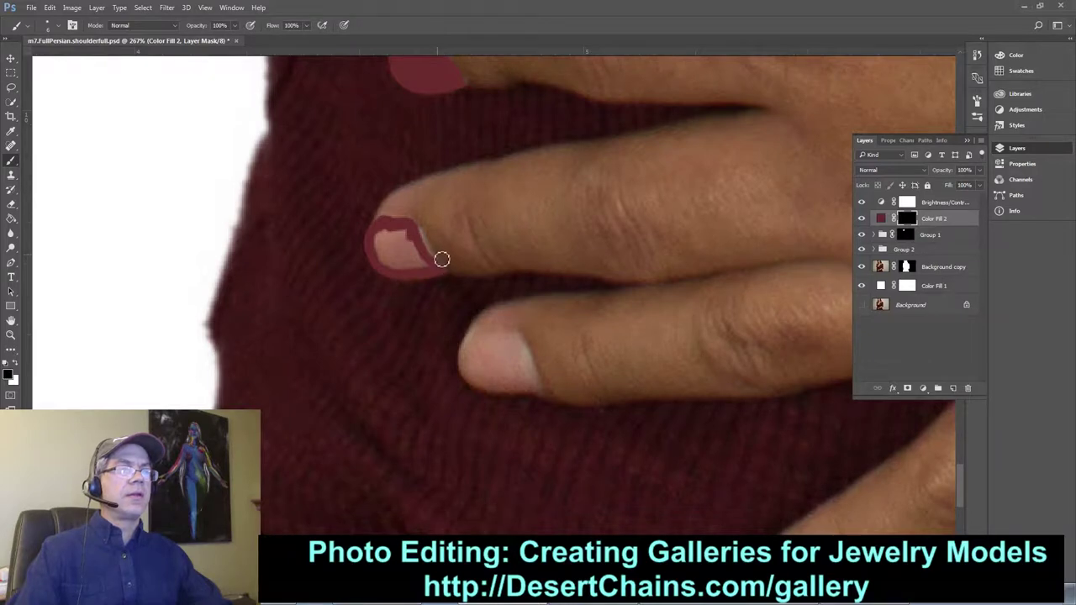
mouse_move(453, 277)
mouse_down()
mouse_move(390, 270)
mouse_move(382, 255)
mouse_move(391, 265)
mouse_move(408, 257)
mouse_move(404, 267)
mouse_move(422, 256)
mouse_move(398, 242)
mouse_up()
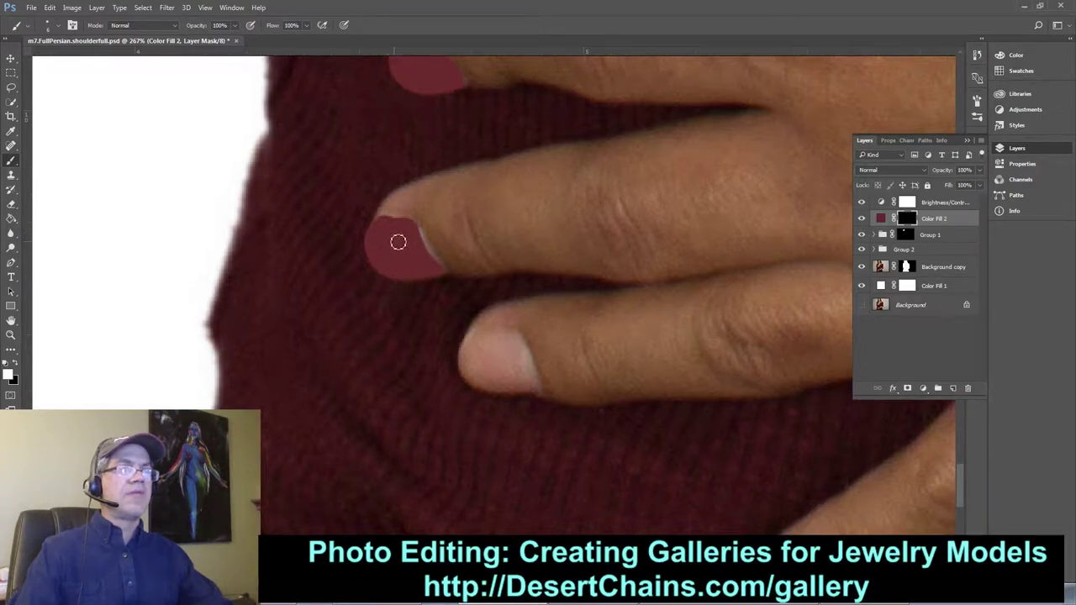
key(x)
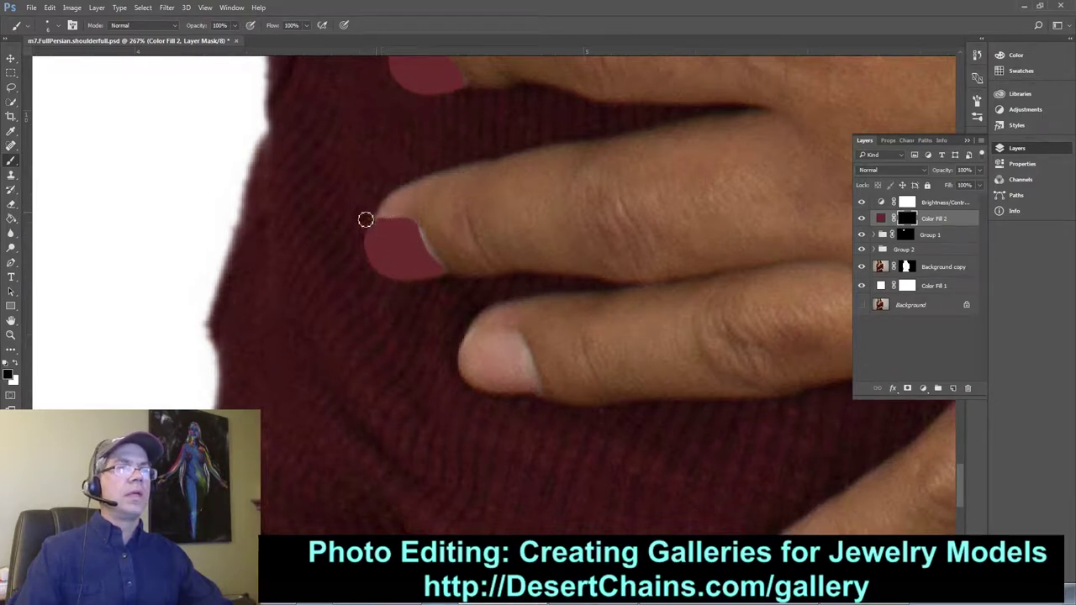
mouse_move(408, 249)
mouse_down()
mouse_move(417, 240)
mouse_move(398, 235)
mouse_move(402, 248)
mouse_move(412, 241)
mouse_move(405, 249)
mouse_move(413, 240)
mouse_up()
key(x)
Outline and fill the ring fingernail of the waist hand in white on the mask, and clean up its edge with black
drag(453, 292, 364, 183)
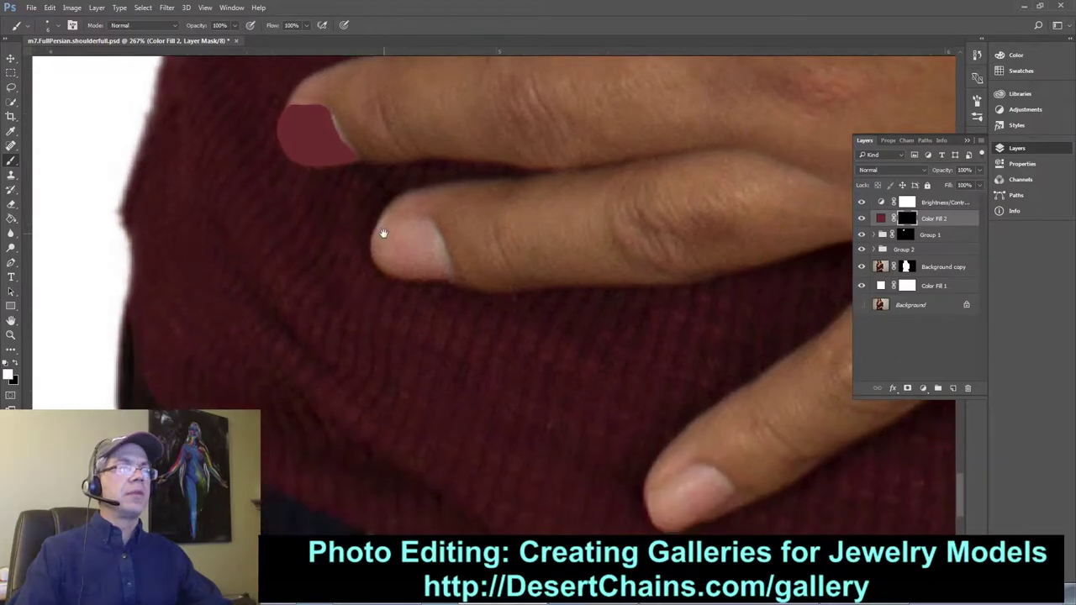
mouse_move(429, 227)
mouse_down()
mouse_move(389, 225)
mouse_move(377, 246)
mouse_move(387, 276)
mouse_move(452, 280)
mouse_move(418, 223)
mouse_move(451, 270)
mouse_up()
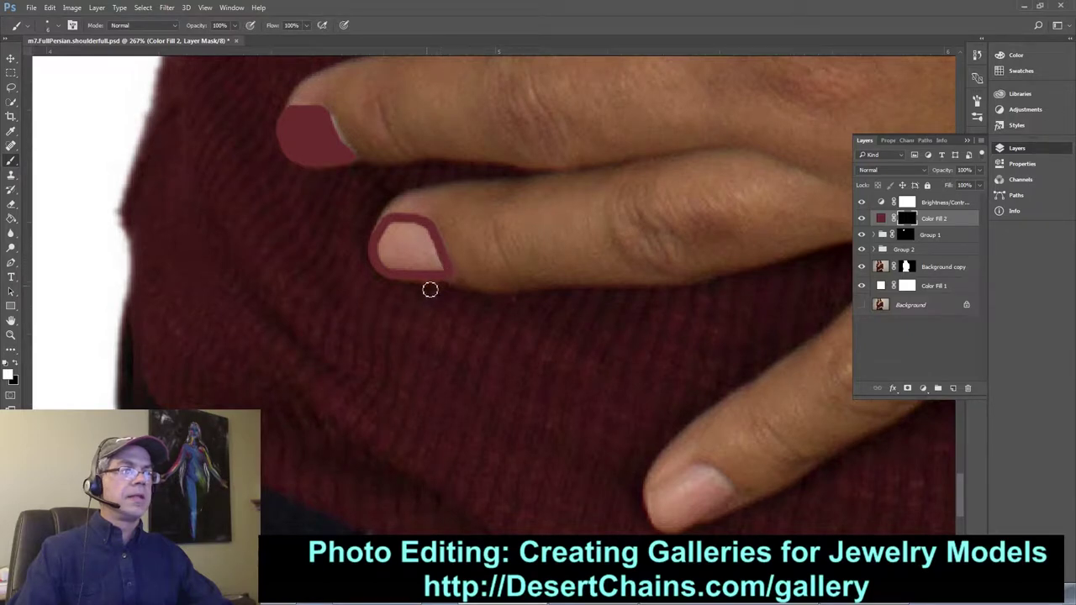
key(x)
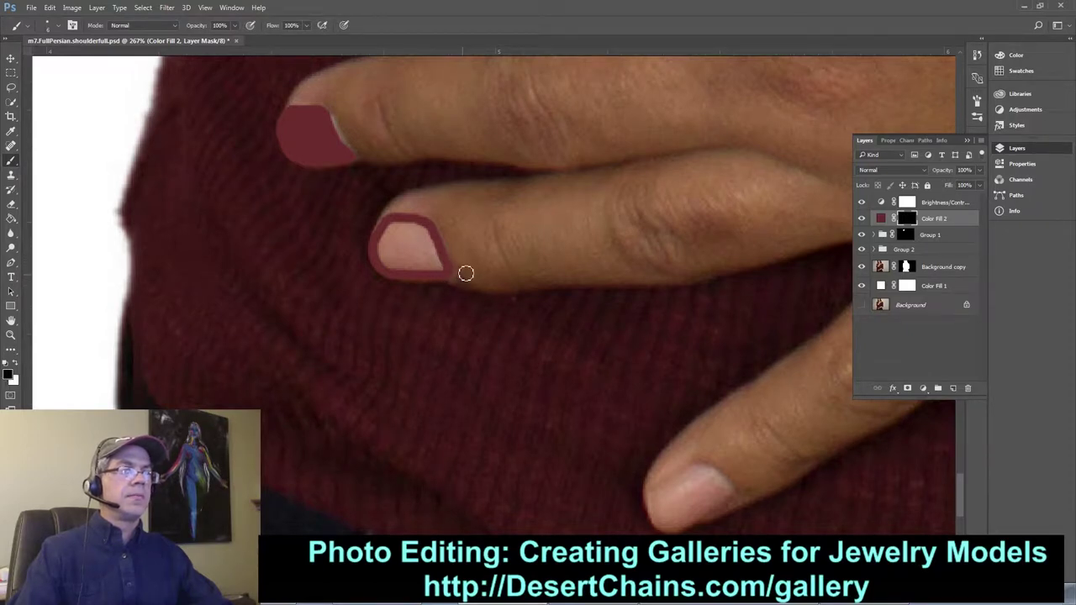
key(x)
mouse_move(395, 227)
mouse_down()
mouse_move(378, 252)
mouse_move(384, 269)
mouse_move(391, 252)
mouse_move(404, 267)
mouse_move(414, 252)
mouse_move(409, 267)
mouse_move(436, 270)
mouse_move(439, 244)
mouse_move(429, 256)
mouse_move(388, 232)
mouse_move(419, 239)
mouse_up()
mouse_move(412, 252)
mouse_down()
mouse_move(422, 242)
mouse_move(437, 269)
mouse_move(394, 260)
mouse_move(415, 249)
mouse_up()
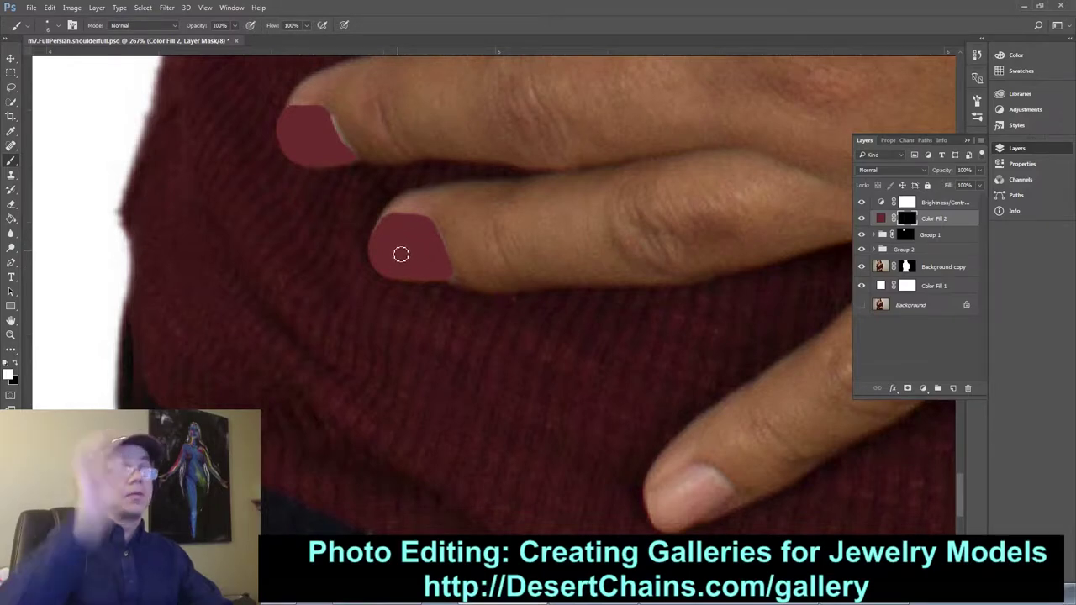
key(x)
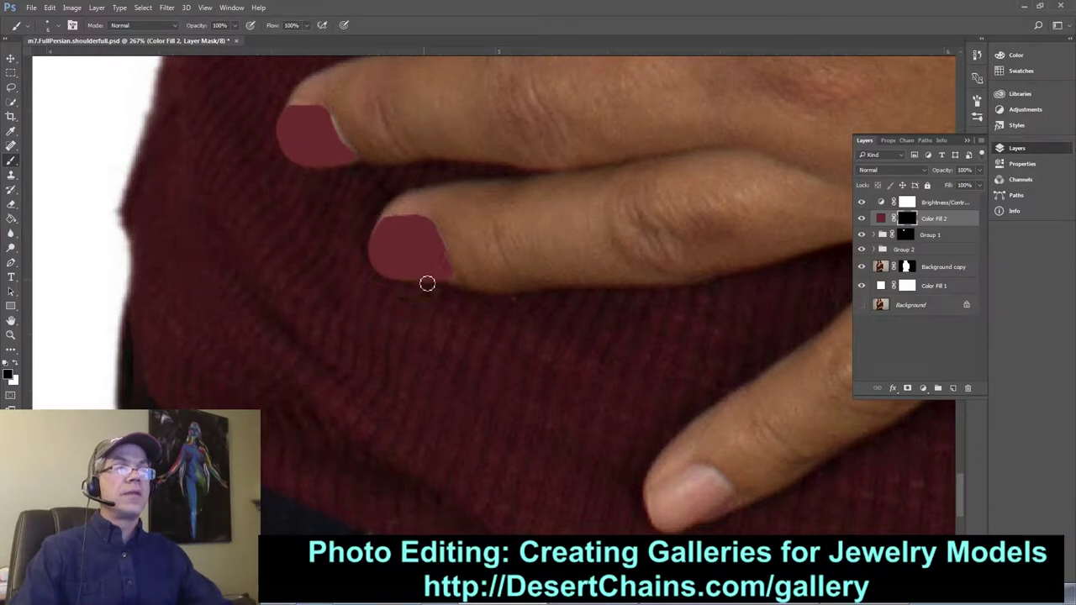
Paint the little fingernail of the waist hand in white on the mask, and tidy its tip and cuticle with a smaller black brush
drag(515, 343, 384, 247)
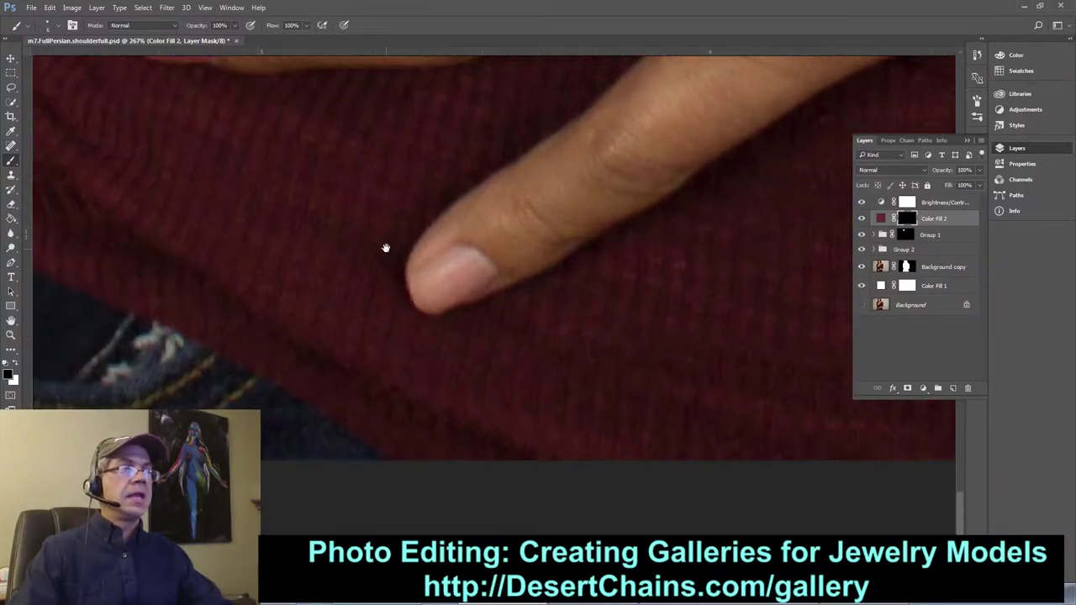
key(x)
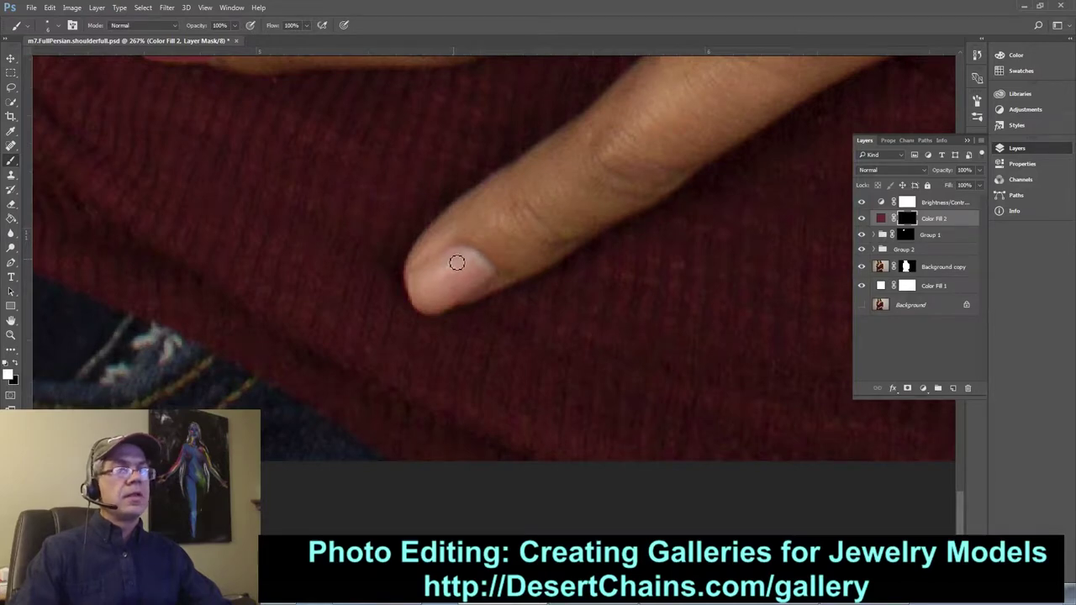
mouse_move(460, 252)
mouse_down()
mouse_move(416, 282)
mouse_move(420, 309)
mouse_move(439, 315)
mouse_move(494, 282)
mouse_move(445, 311)
mouse_move(493, 279)
mouse_move(463, 255)
mouse_move(490, 280)
mouse_move(438, 306)
mouse_move(420, 296)
mouse_move(428, 283)
mouse_move(436, 305)
mouse_move(483, 280)
mouse_move(465, 265)
mouse_move(432, 274)
mouse_move(467, 280)
mouse_up()
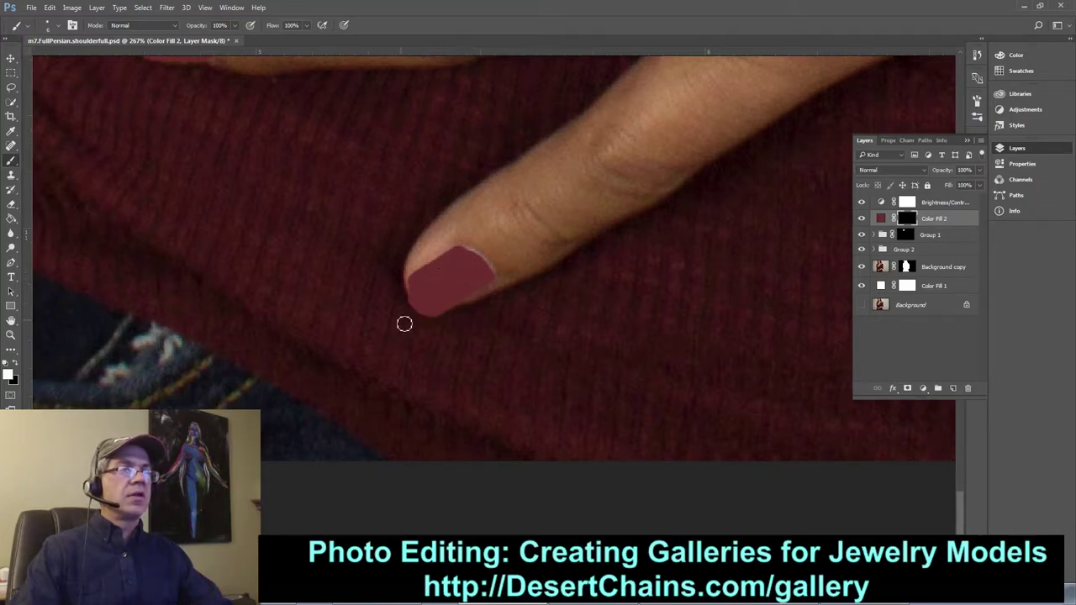
key(x)
drag(405, 303, 417, 317)
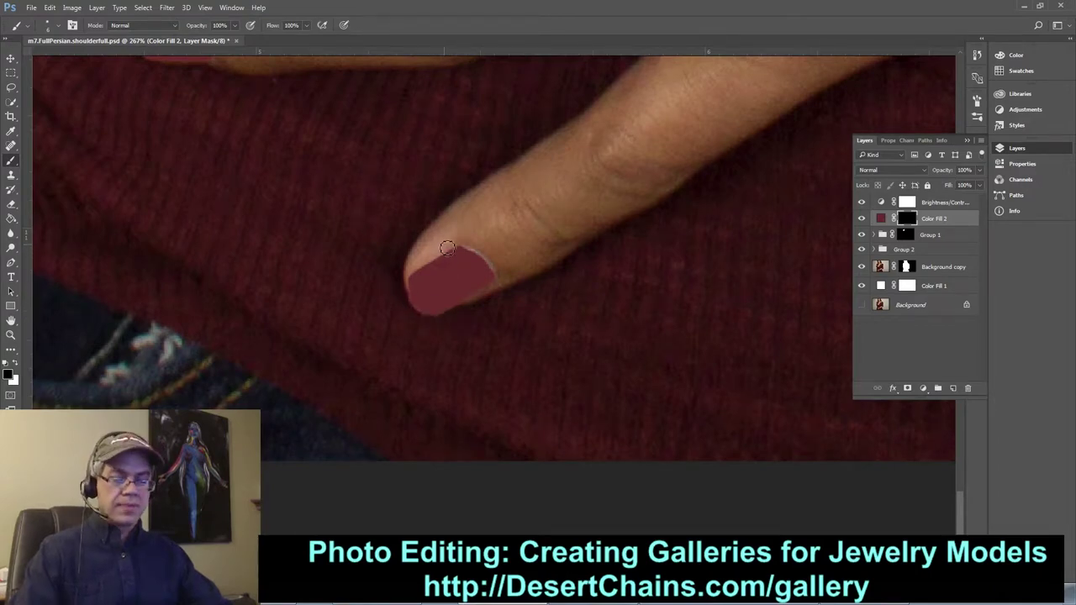
key([)
key([)
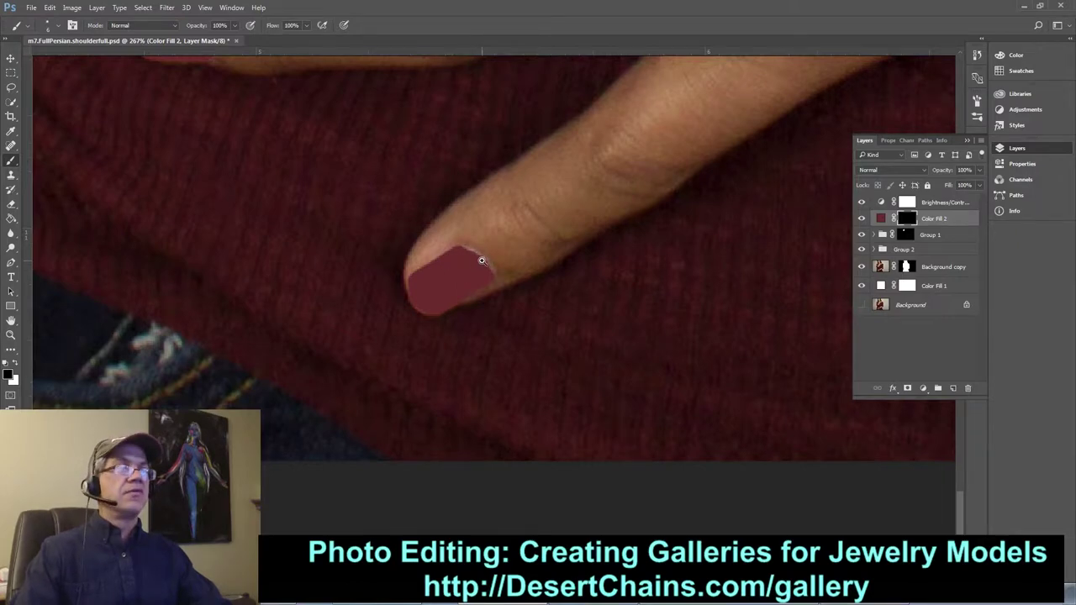
Review the recolored nails on the whole figure and up close, and hide the Color Fill 2 layer to compare with the original nails
right_click(484, 263)
click(528, 273)
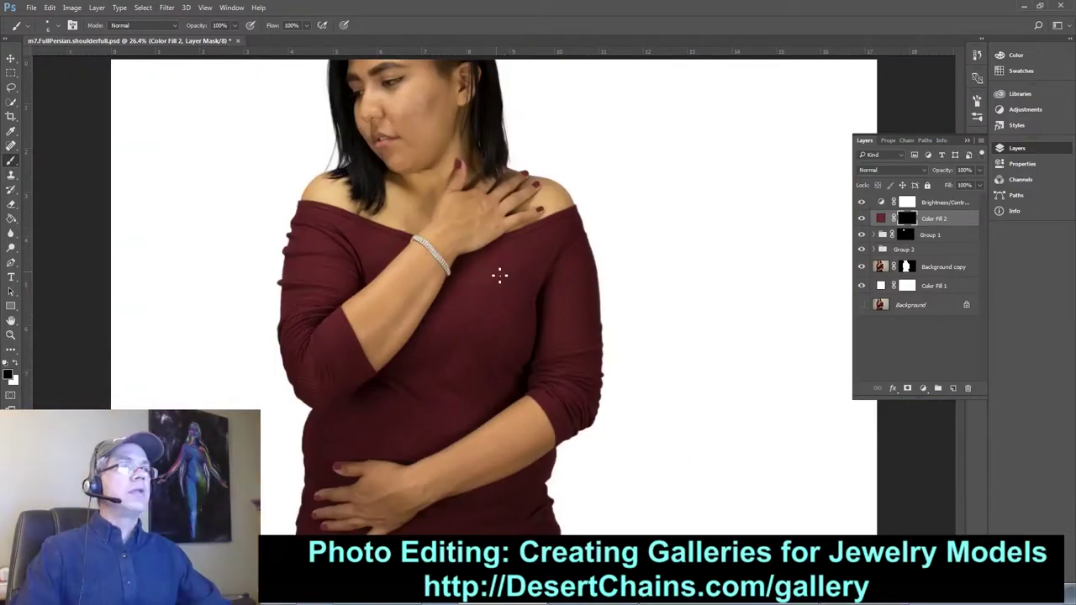
scroll(506, 192, up, 5)
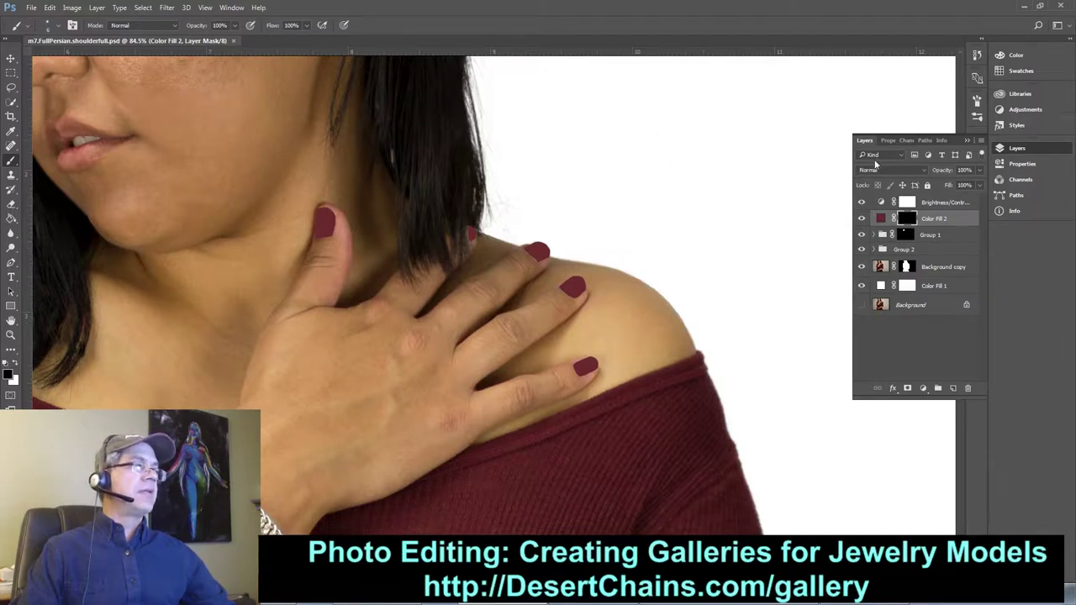
click(860, 219)
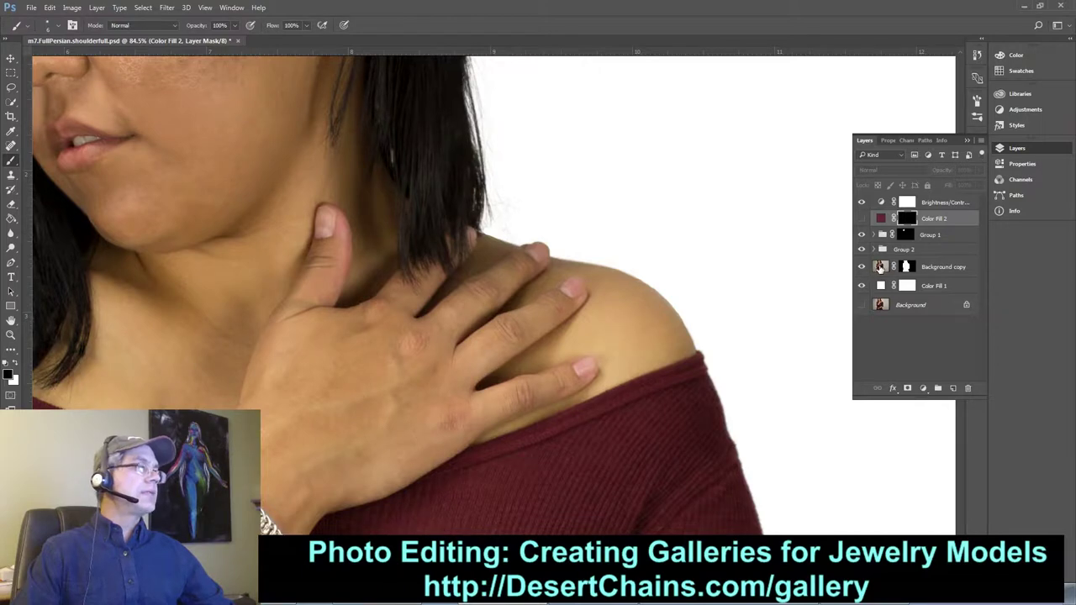
On the Background copy layer, delete the existing Blue copy channel and make a fresh duplicate of the Blue channel
click(879, 266)
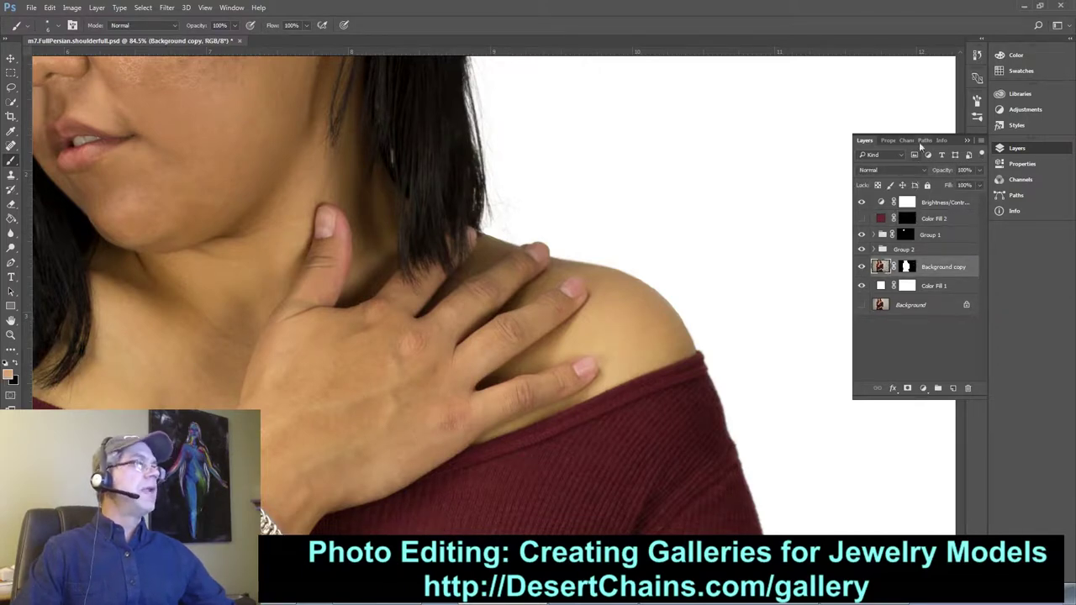
click(907, 142)
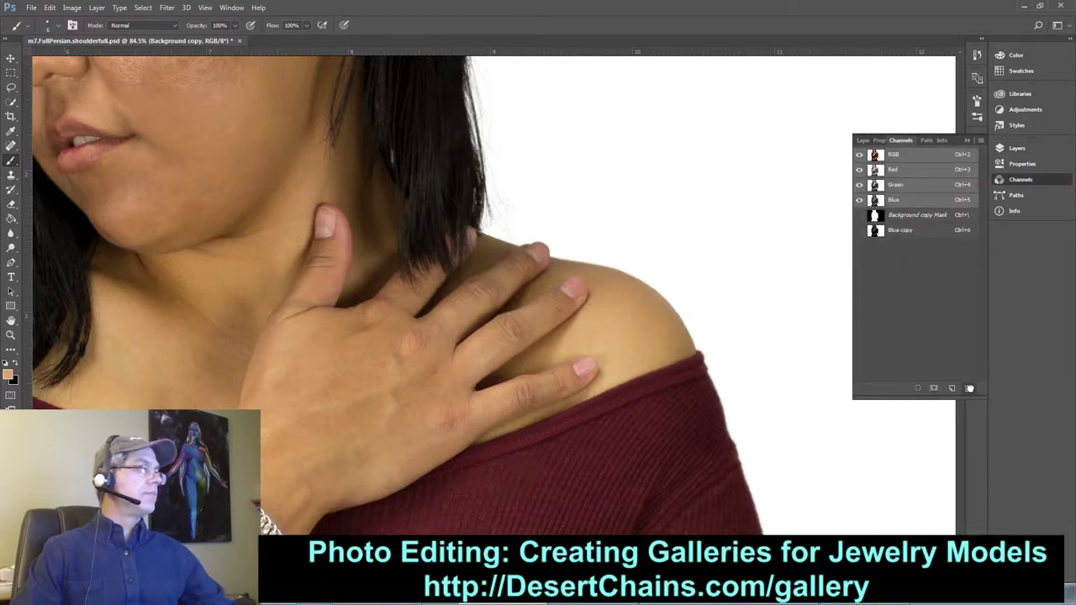
drag(900, 229, 969, 388)
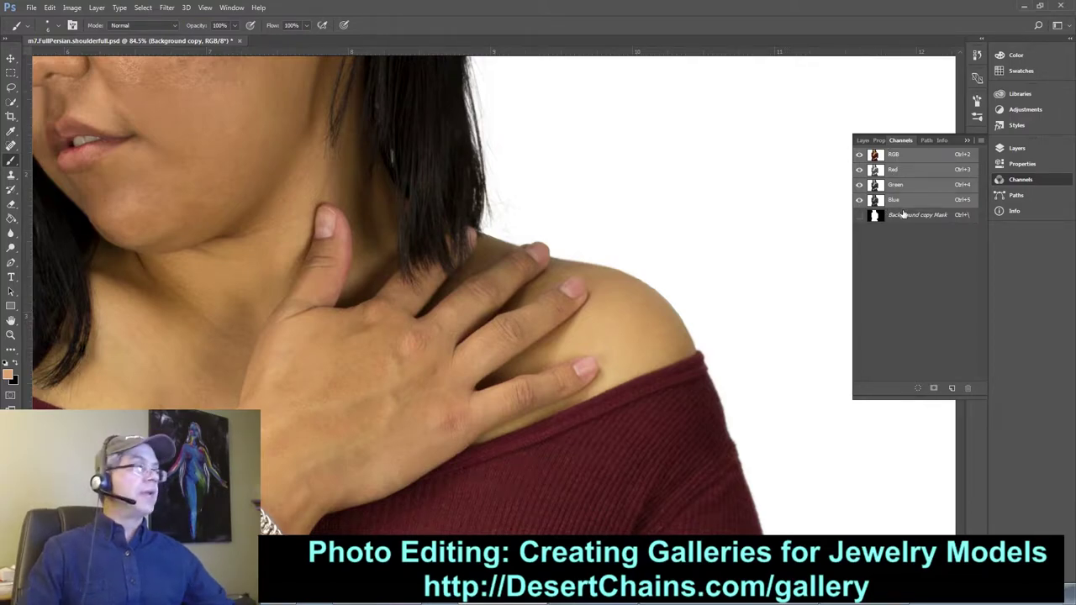
click(894, 200)
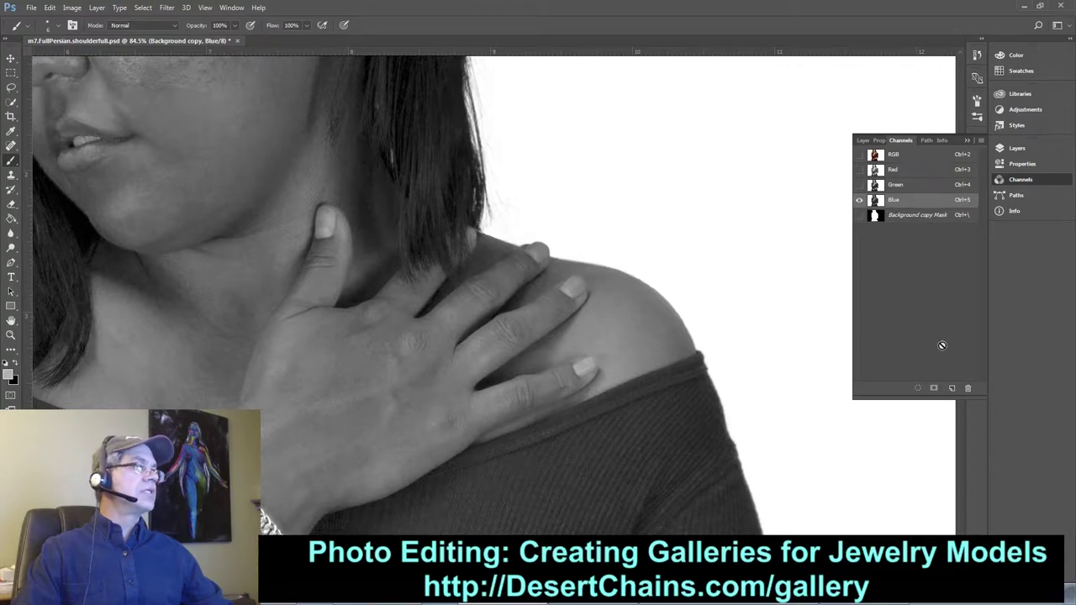
drag(942, 385, 954, 388)
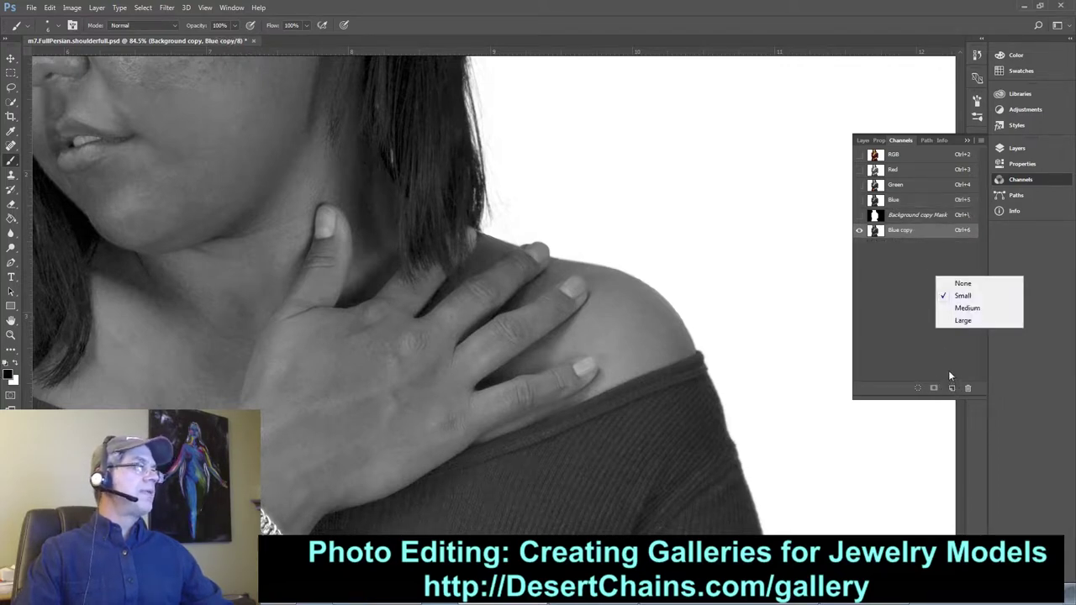
click(929, 257)
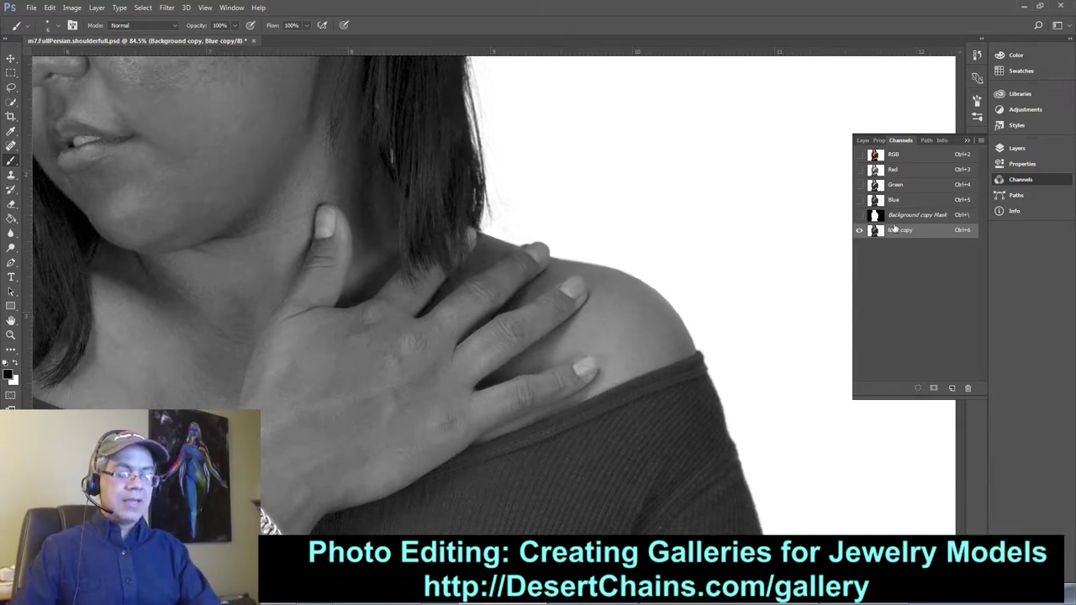
Darken the Blue copy channel with Levels, setting the black input to 16 and the midtones to 0.80
key(ctrl+l)
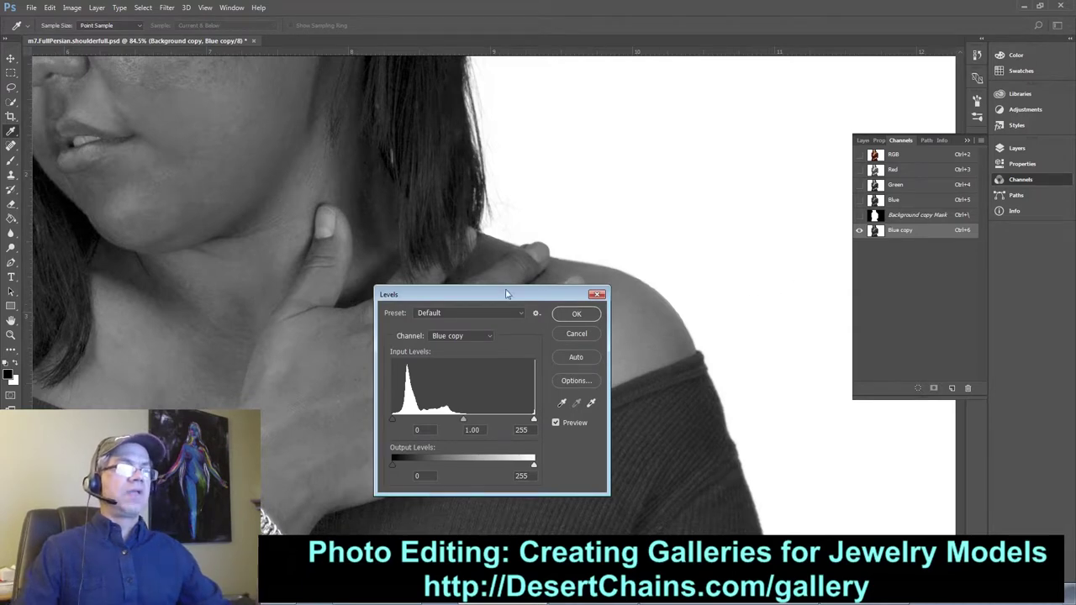
drag(505, 294, 730, 106)
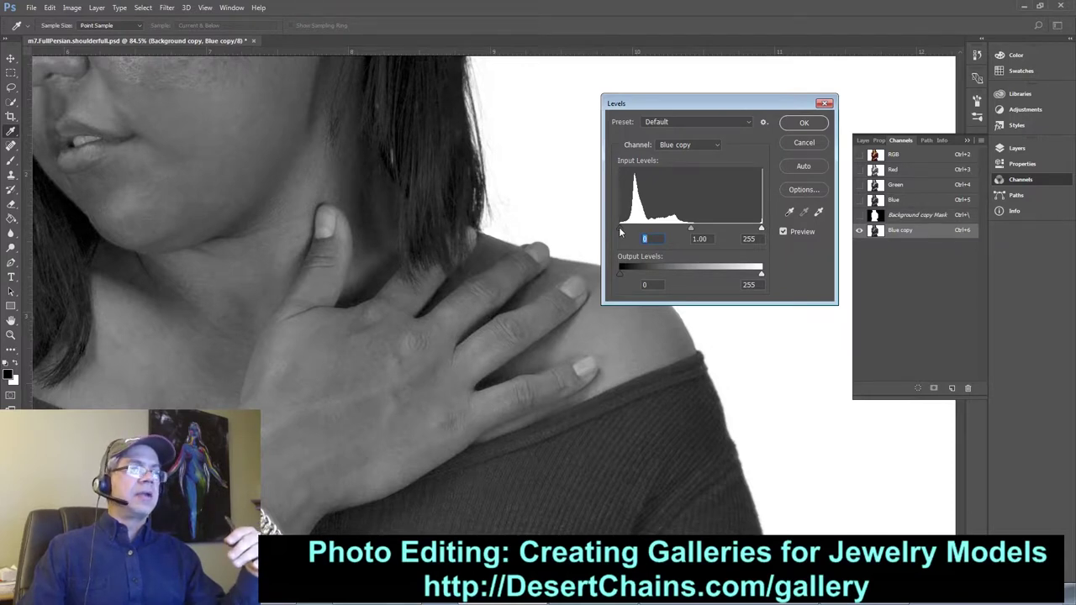
drag(621, 232, 627, 233)
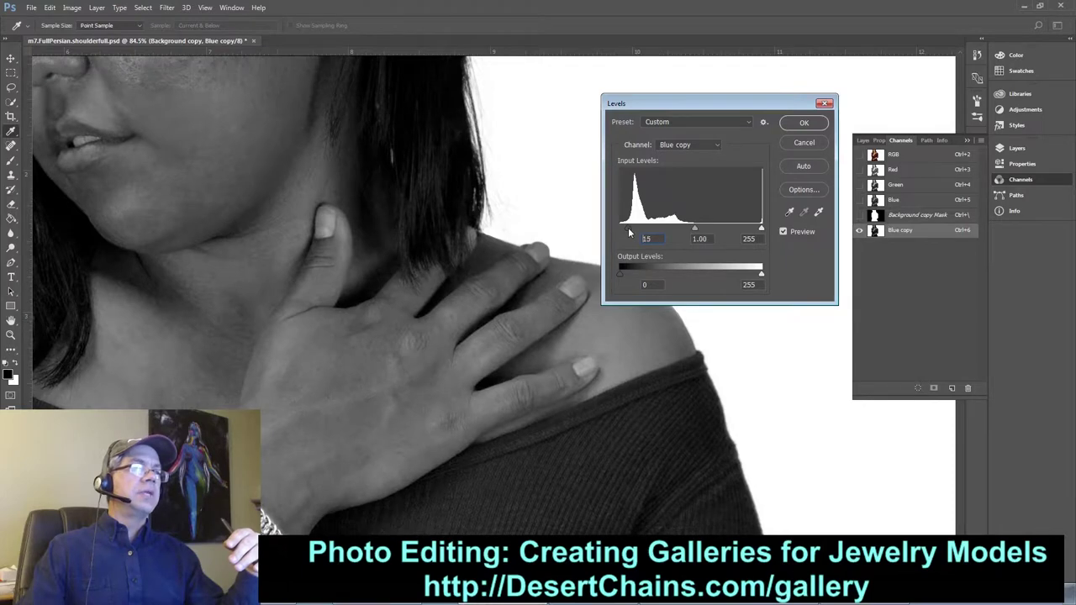
drag(697, 230, 702, 232)
click(705, 230)
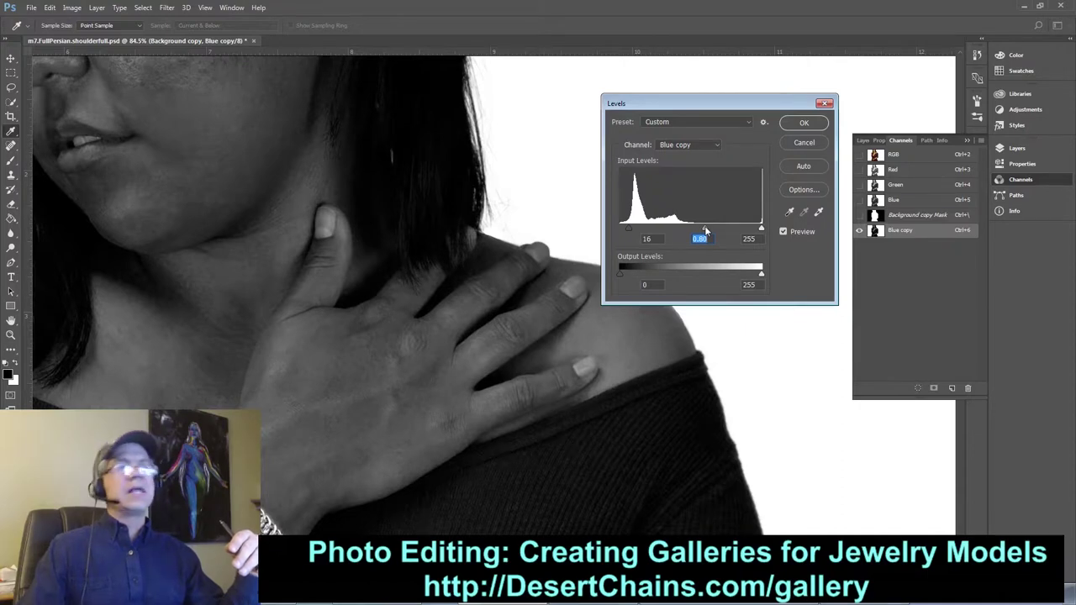
click(801, 123)
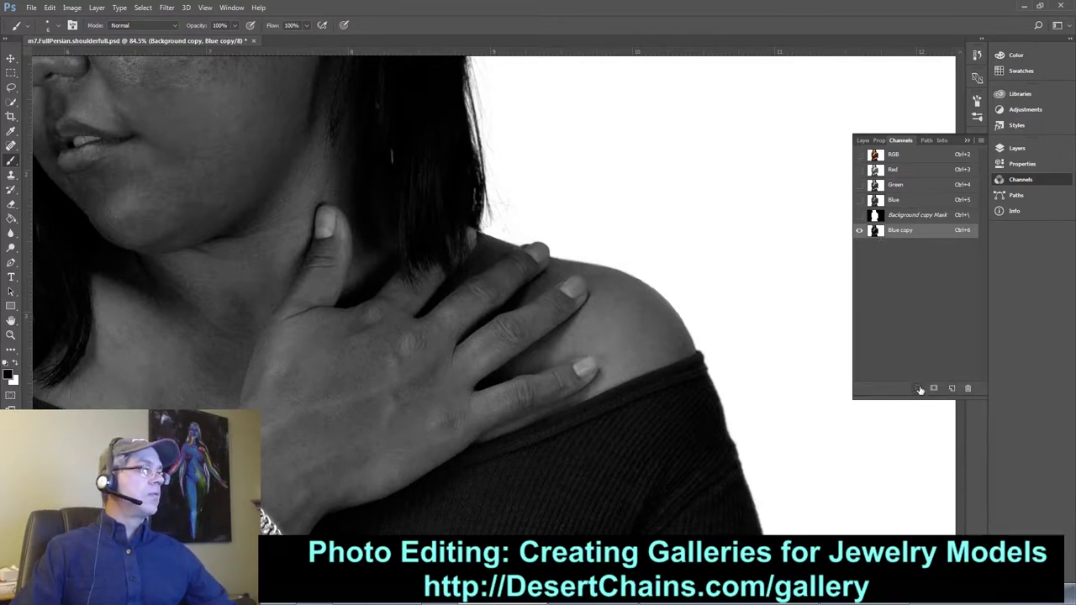
Load the Blue copy channel as a selection, and show the RGB composite with Blue copy hidden
ctrl+click(876, 232)
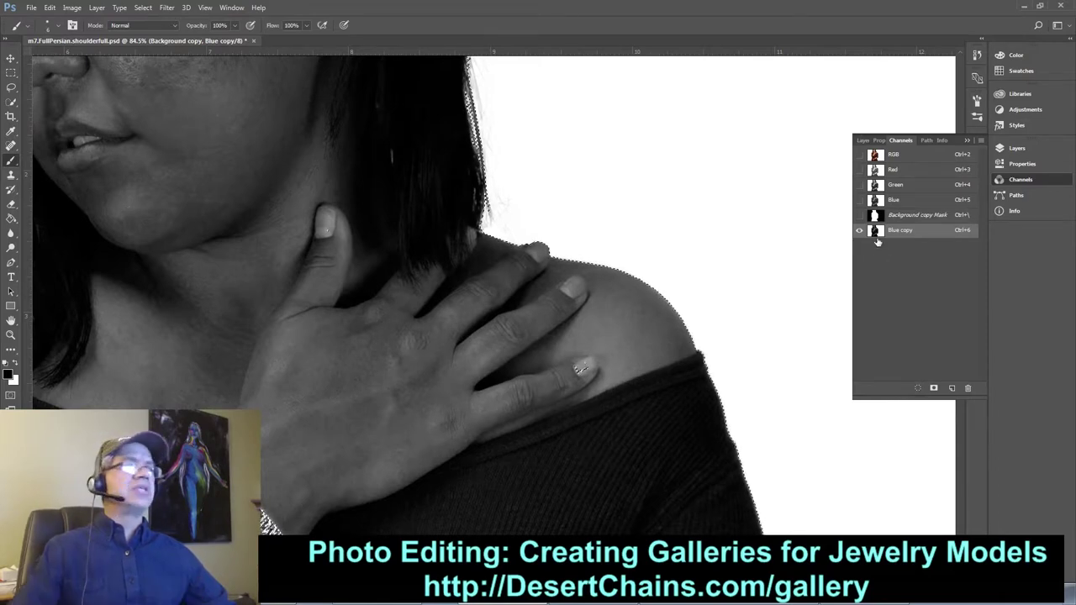
click(859, 155)
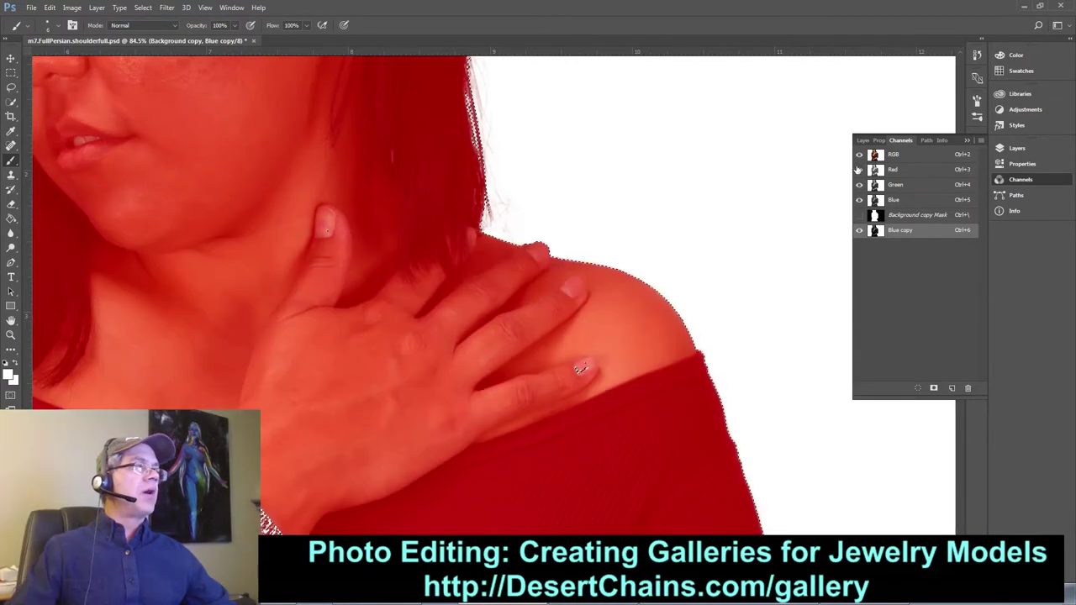
click(859, 230)
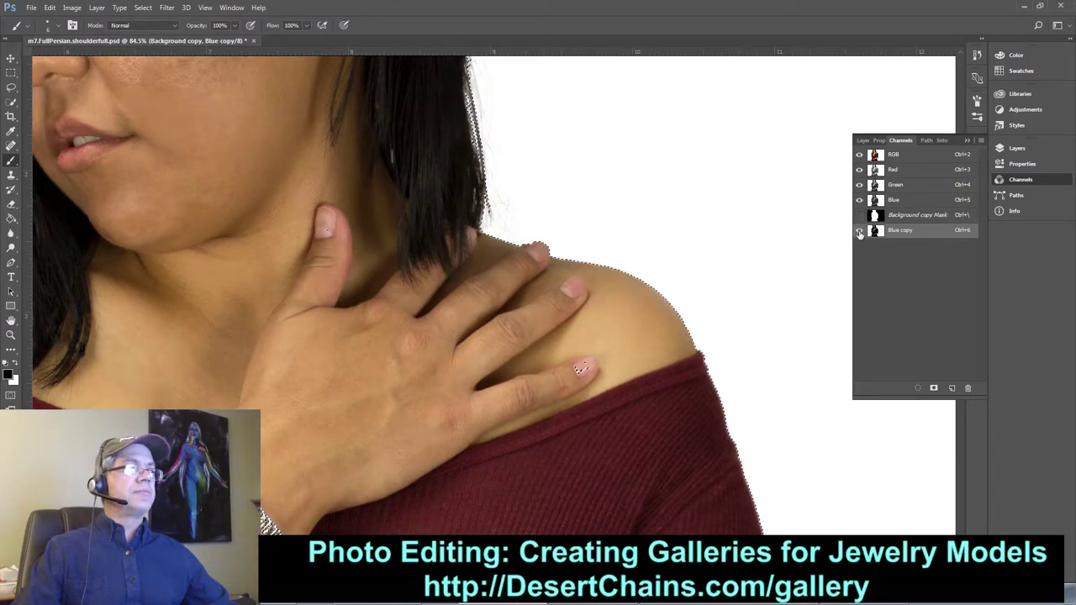
click(859, 231)
click(859, 230)
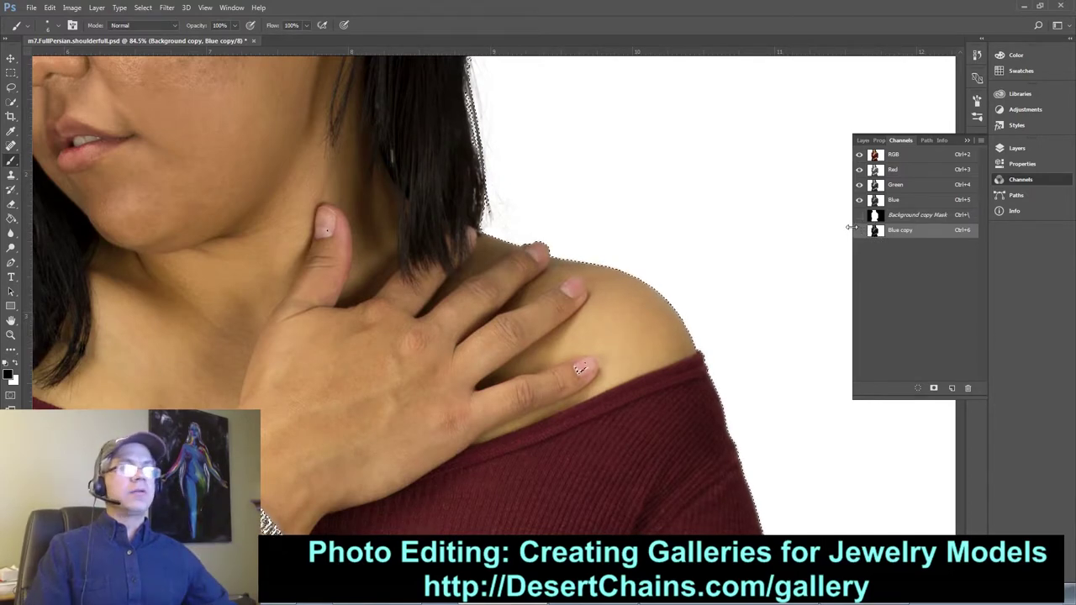
Add a new layer directly above Color Fill 2, fill the selection on it with white at 100% opacity, and deselect
click(861, 141)
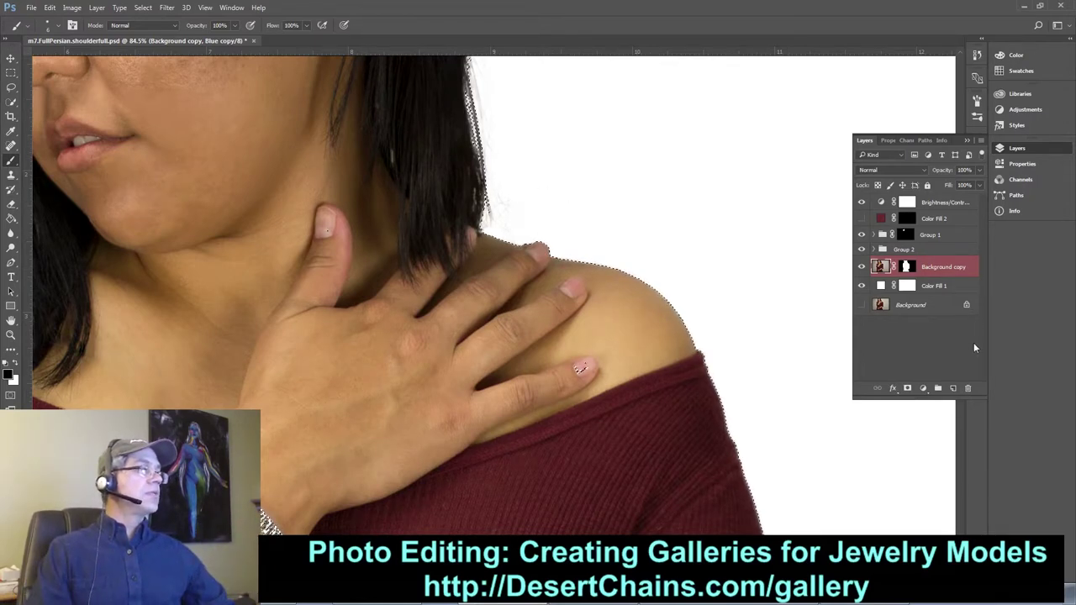
click(953, 388)
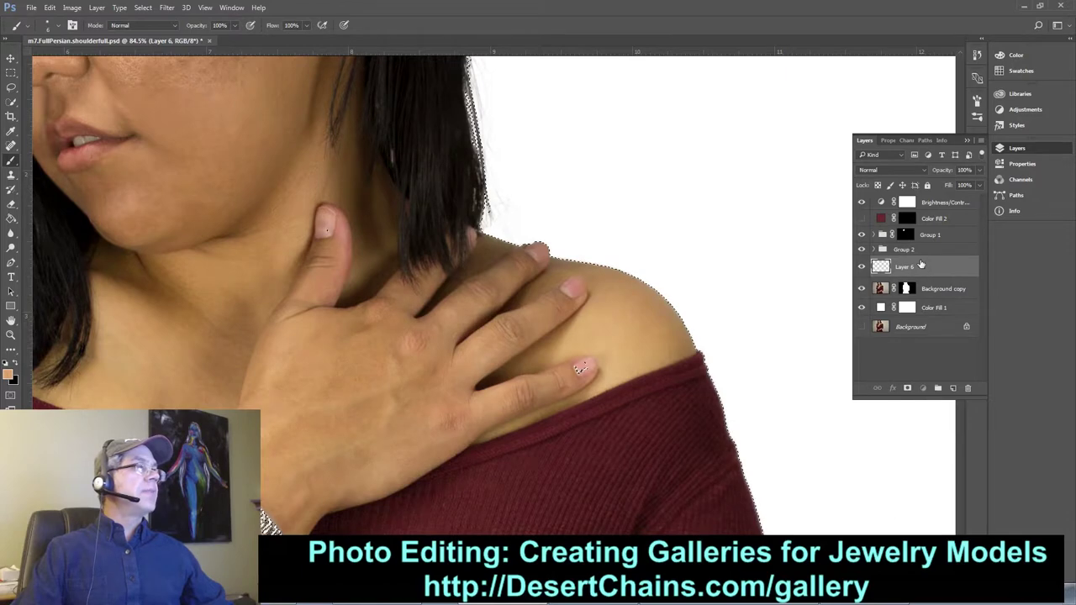
drag(921, 265, 925, 215)
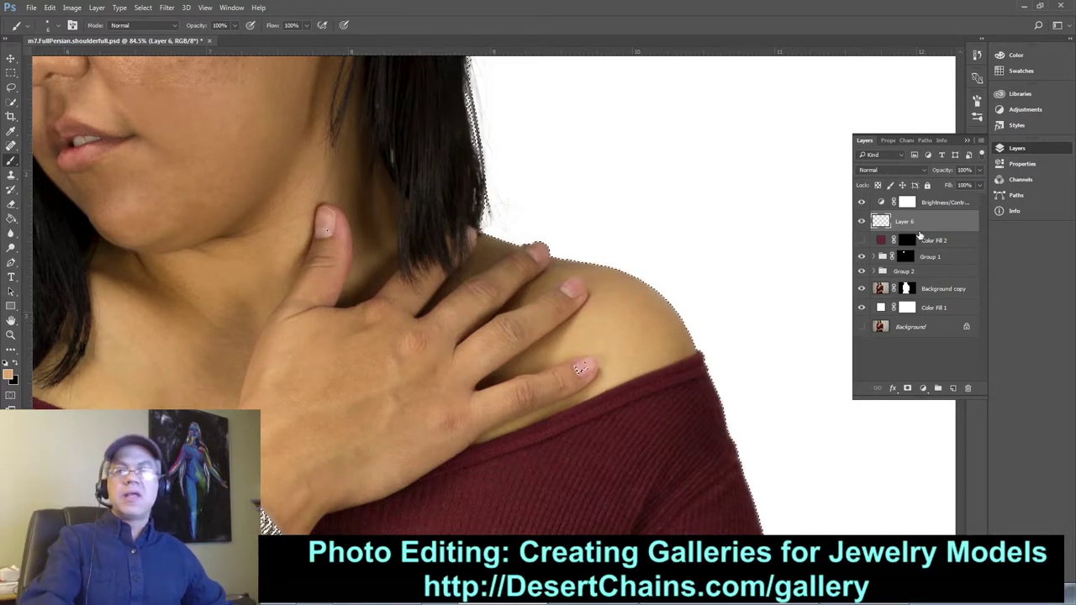
key(shift+F5)
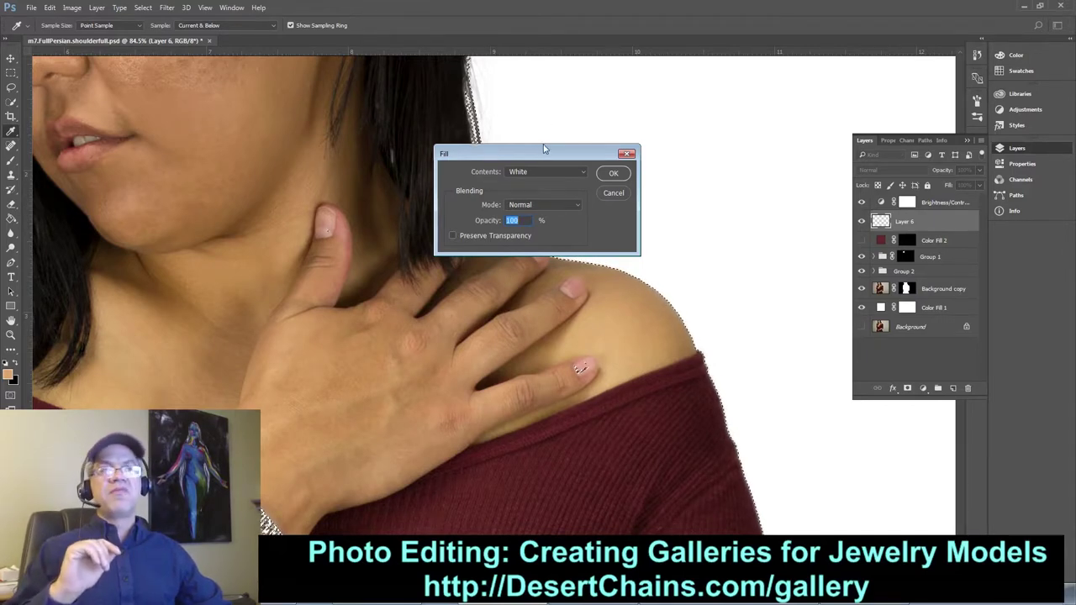
click(612, 174)
key(b)
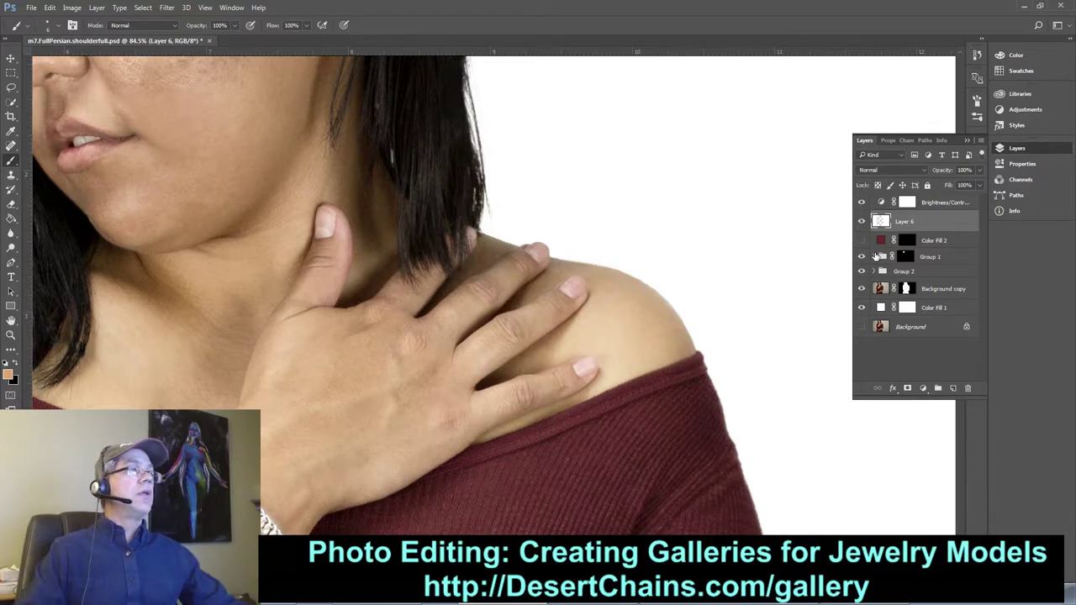
Clip the white highlight layer to Color Fill 2 and make the Color Fill 2 layer visible
click(861, 241)
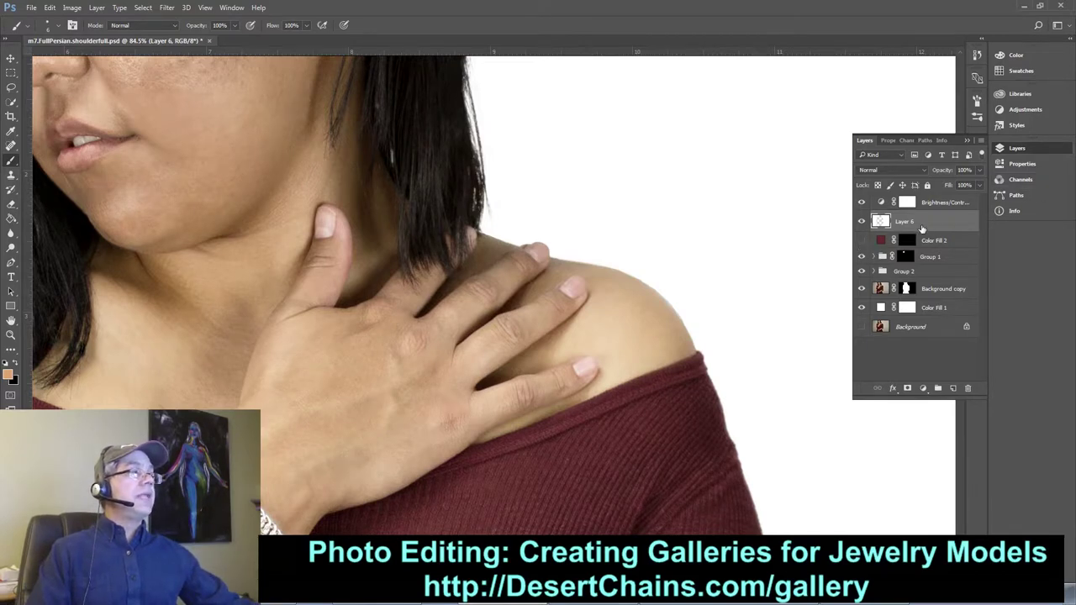
right_click(931, 222)
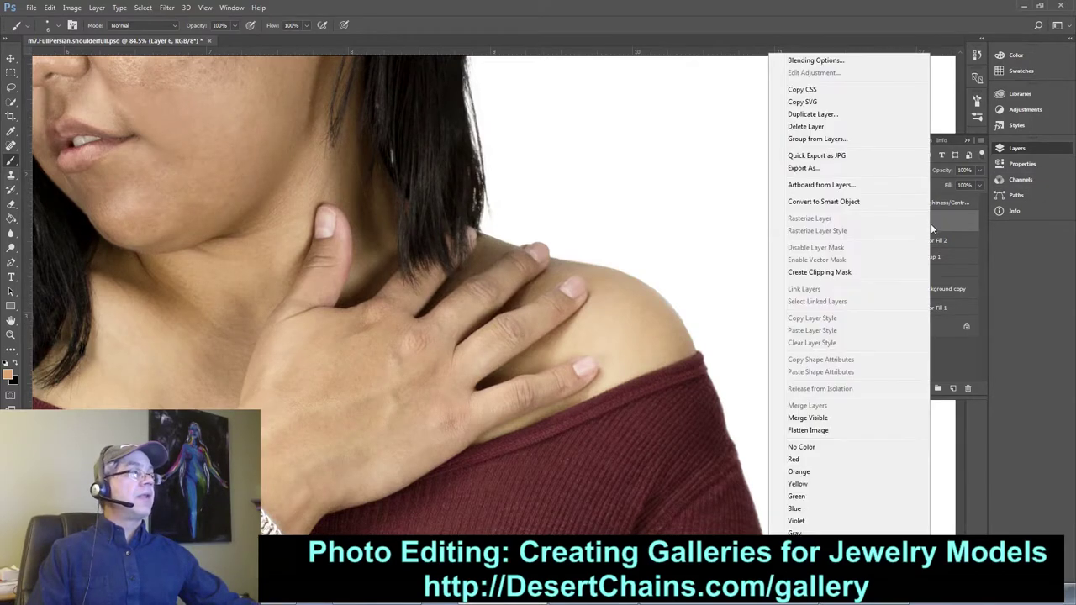
click(819, 272)
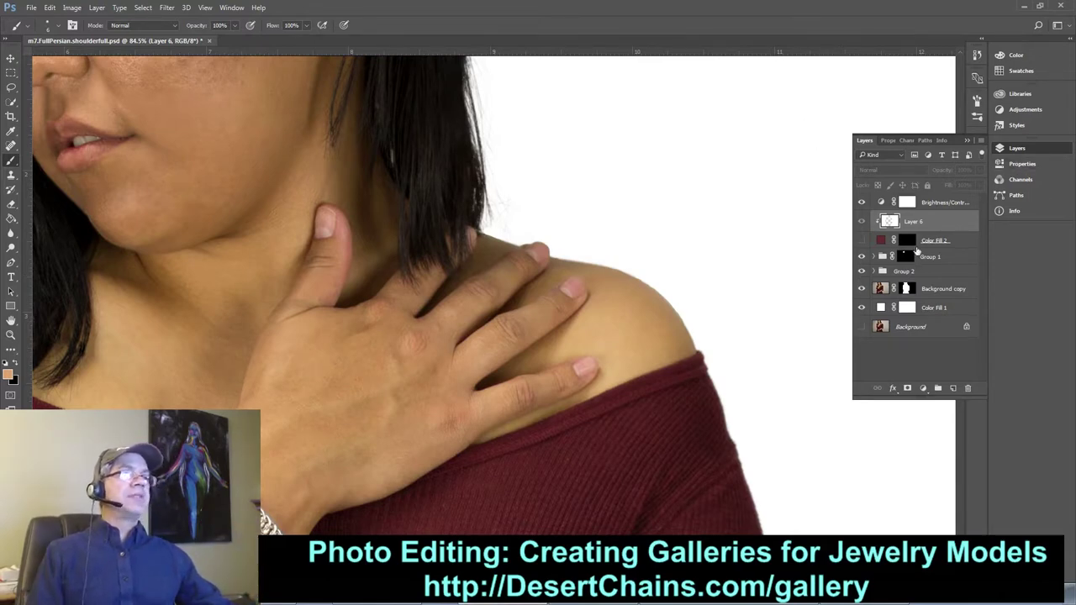
click(861, 241)
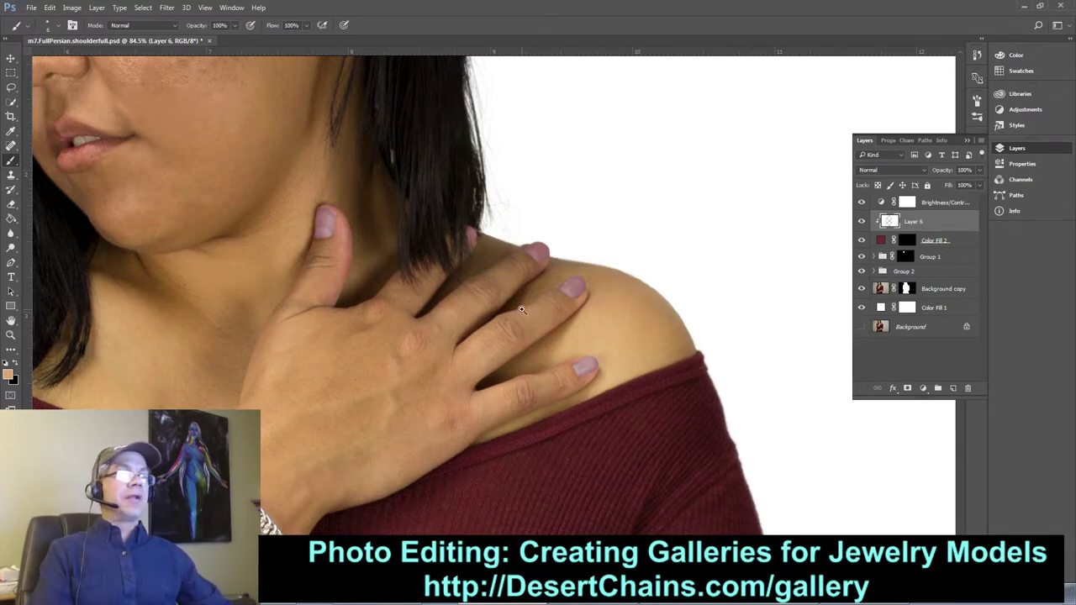
Examine the highlighted nails up close on both the shoulder hand and the waist hand
drag(521, 309, 548, 326)
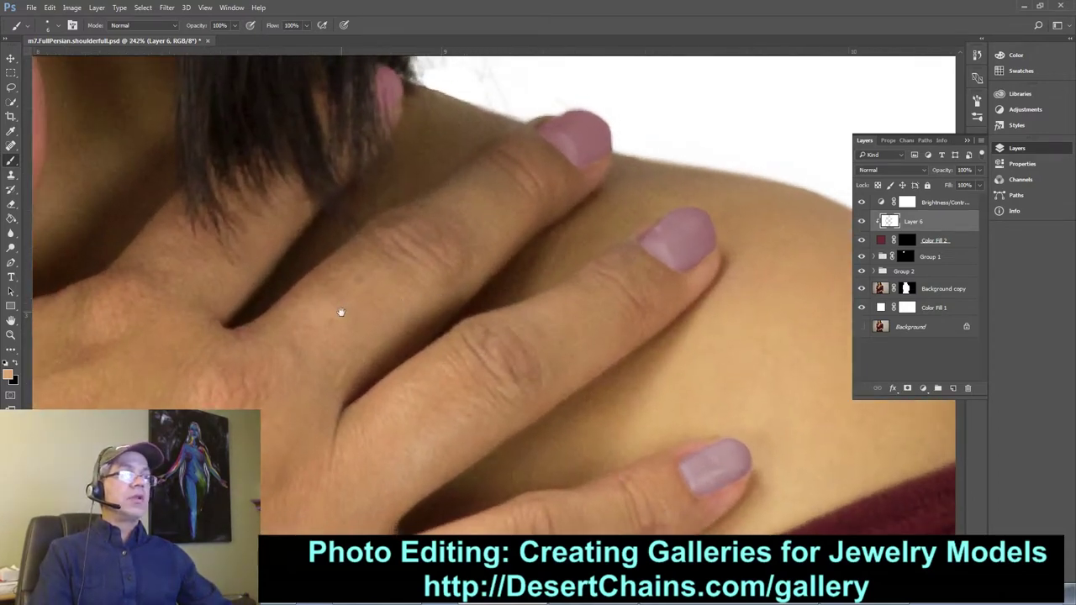
drag(341, 311, 694, 358)
drag(444, 250, 473, 334)
drag(349, 256, 379, 289)
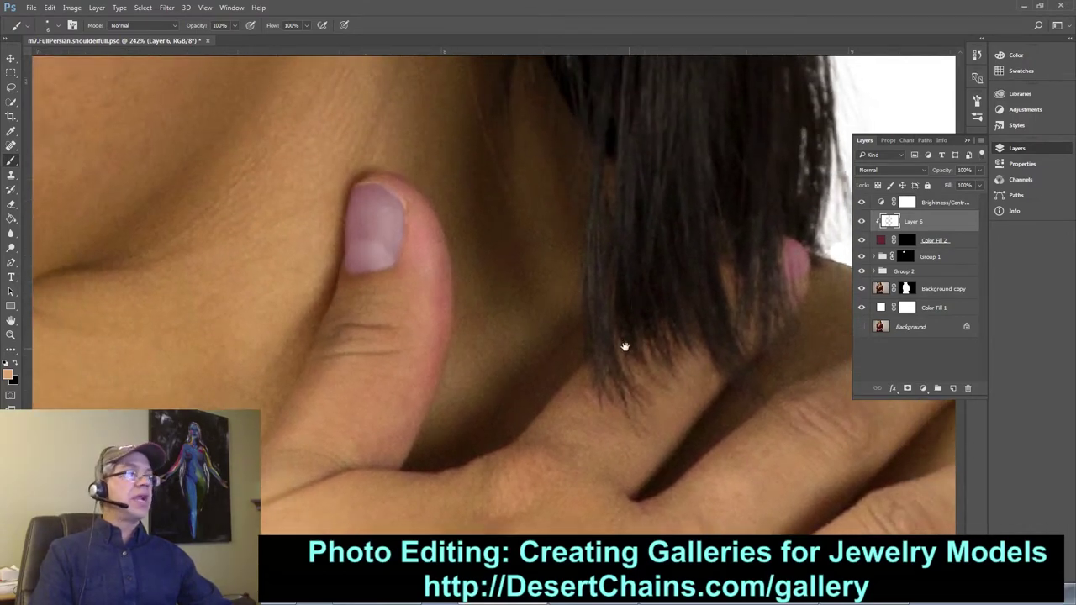
drag(624, 346, 361, 307)
drag(541, 339, 420, 319)
drag(589, 248, 470, 237)
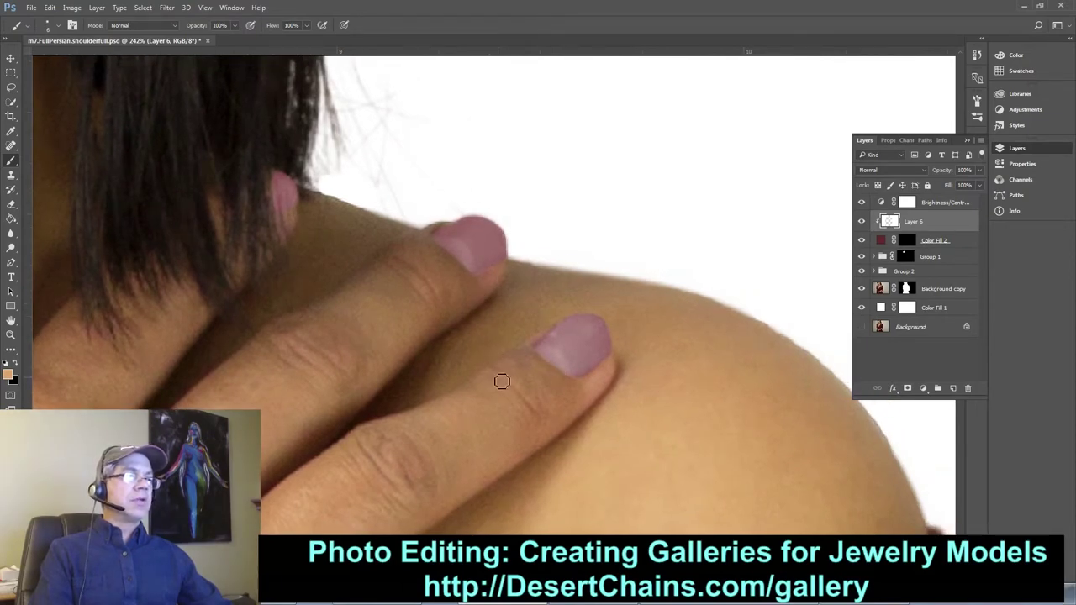
key(h)
click(457, 364)
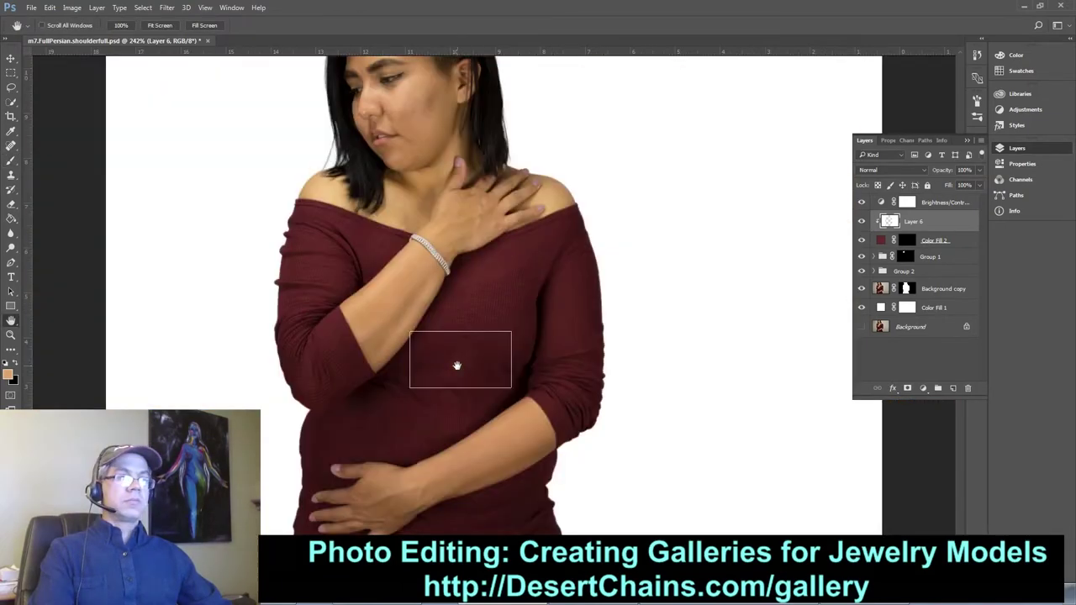
drag(456, 365, 334, 476)
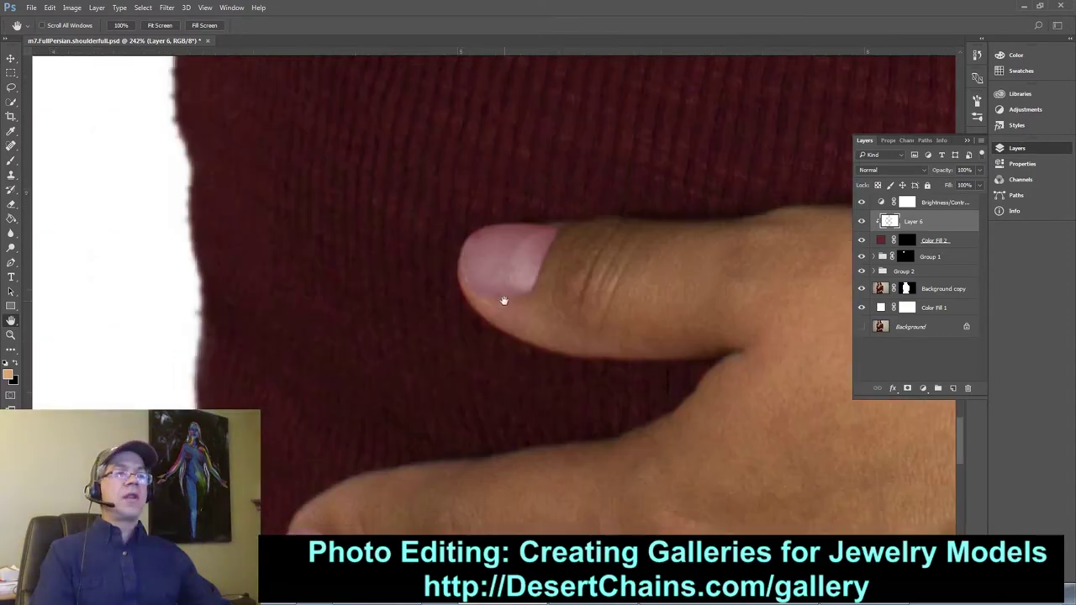
drag(490, 263, 421, 284)
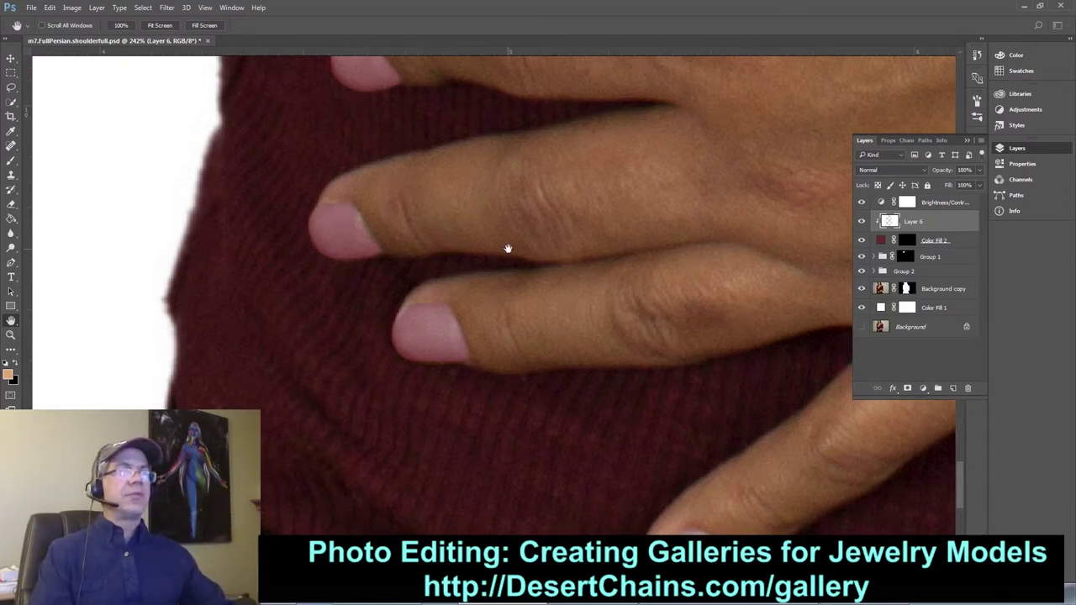
key(h)
drag(559, 234, 510, 159)
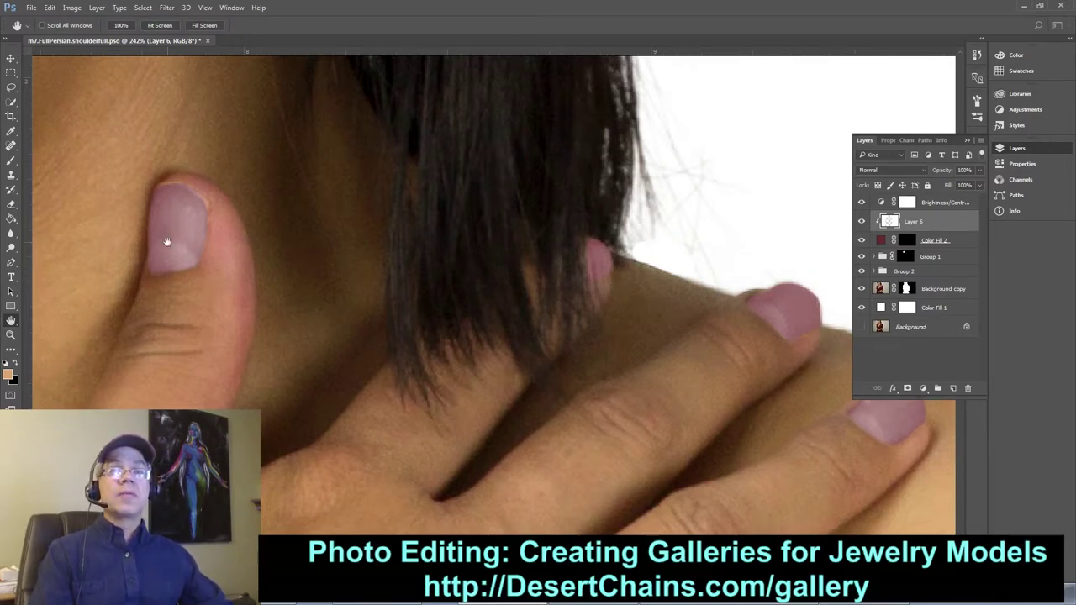
Paint white past the edge of the shoulder hand's thumbnail on the Color Fill 2 mask, and remove the spill with black
click(903, 241)
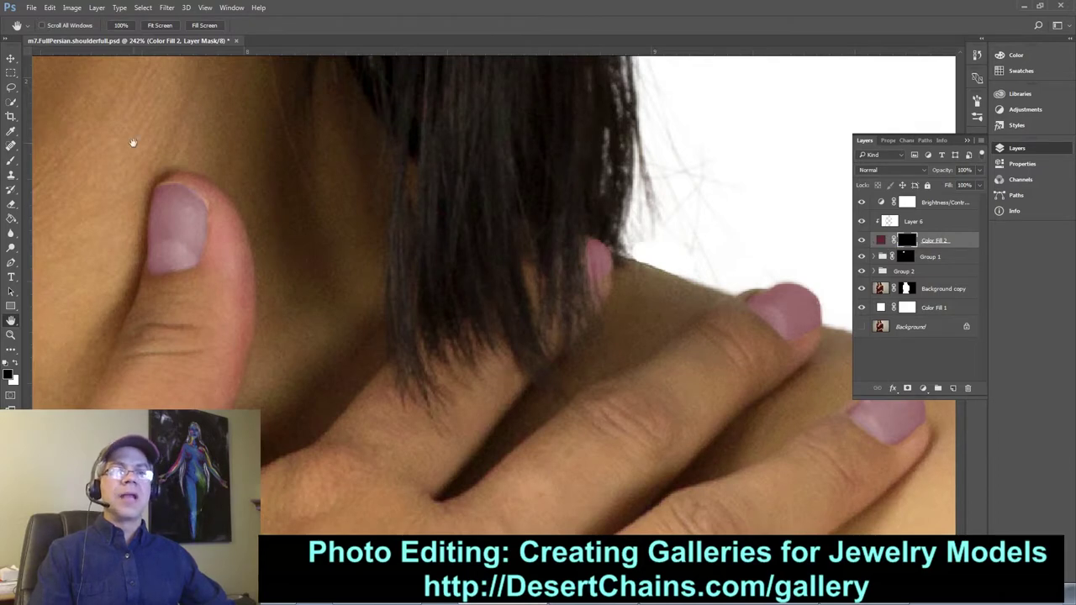
key(x)
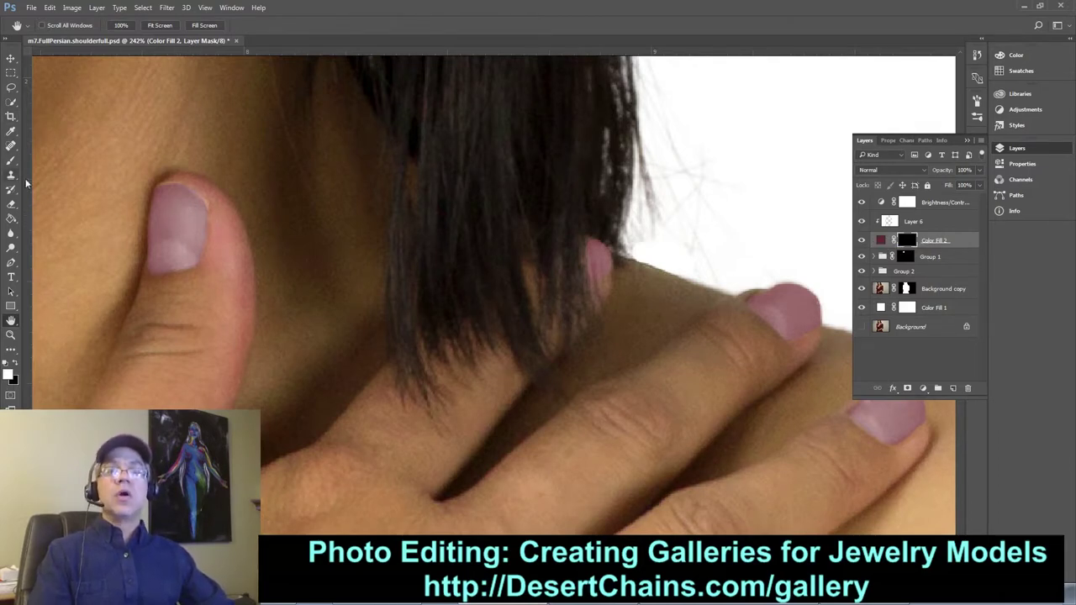
key(b)
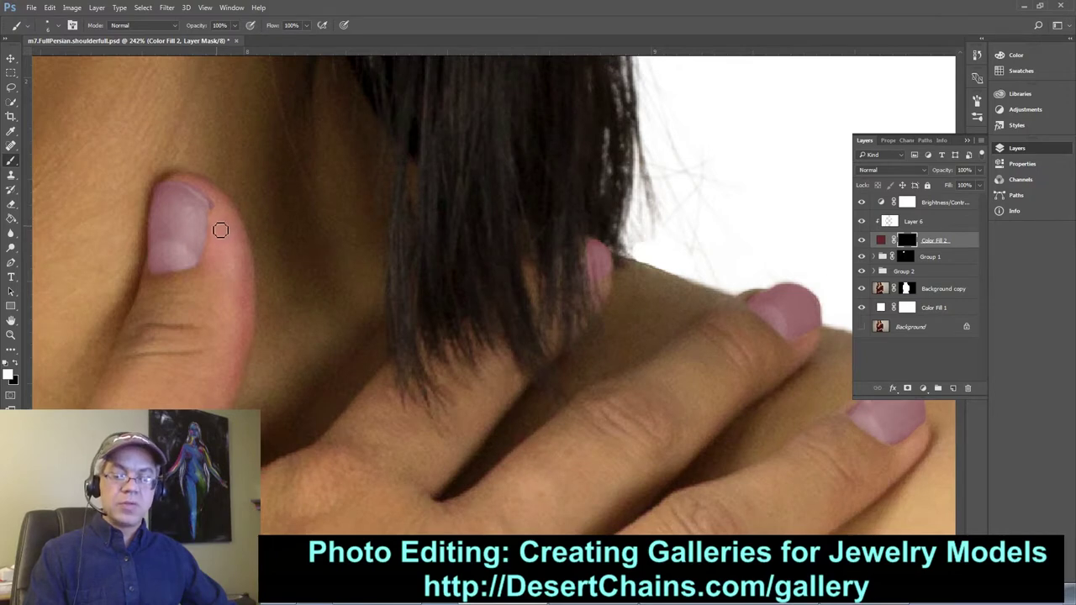
key(x)
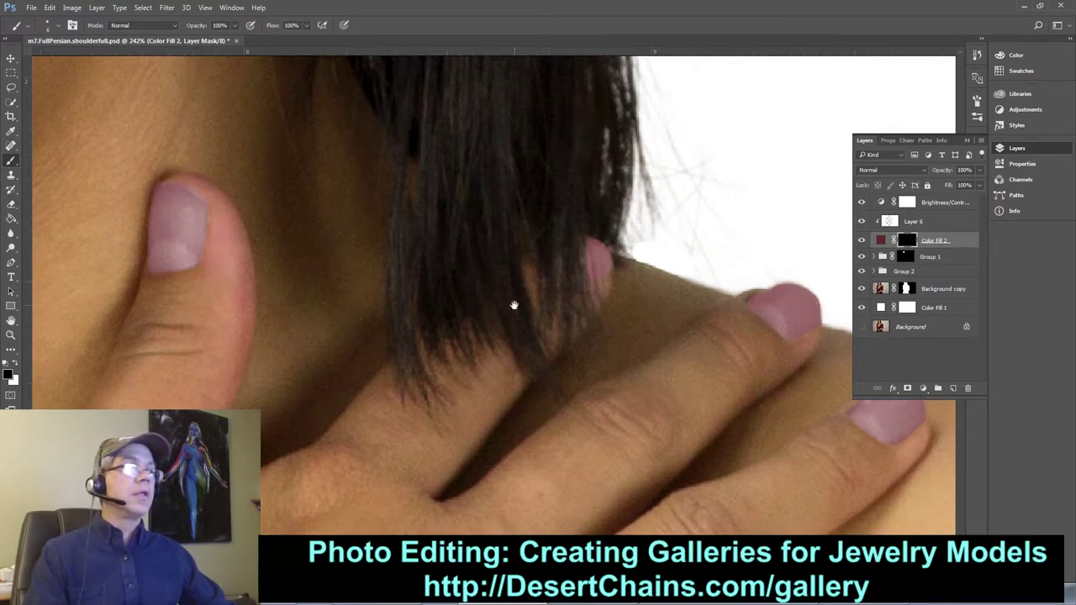
Touch up the edges of the shoulder hand's fingernails on the Color Fill 2 mask with a black brush
drag(514, 305, 292, 327)
drag(428, 356, 355, 317)
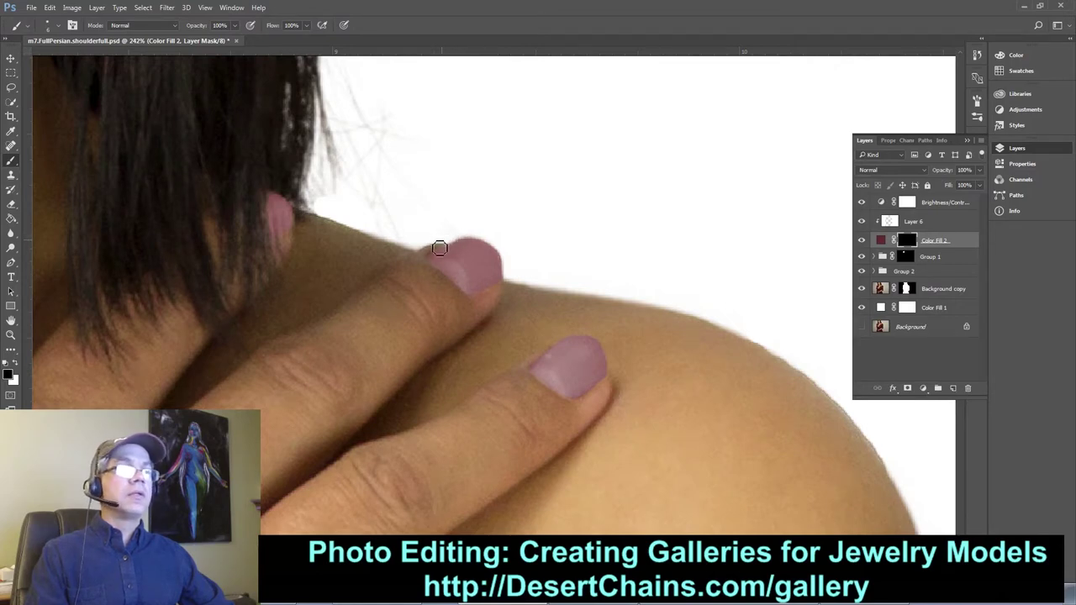
drag(577, 365, 487, 307)
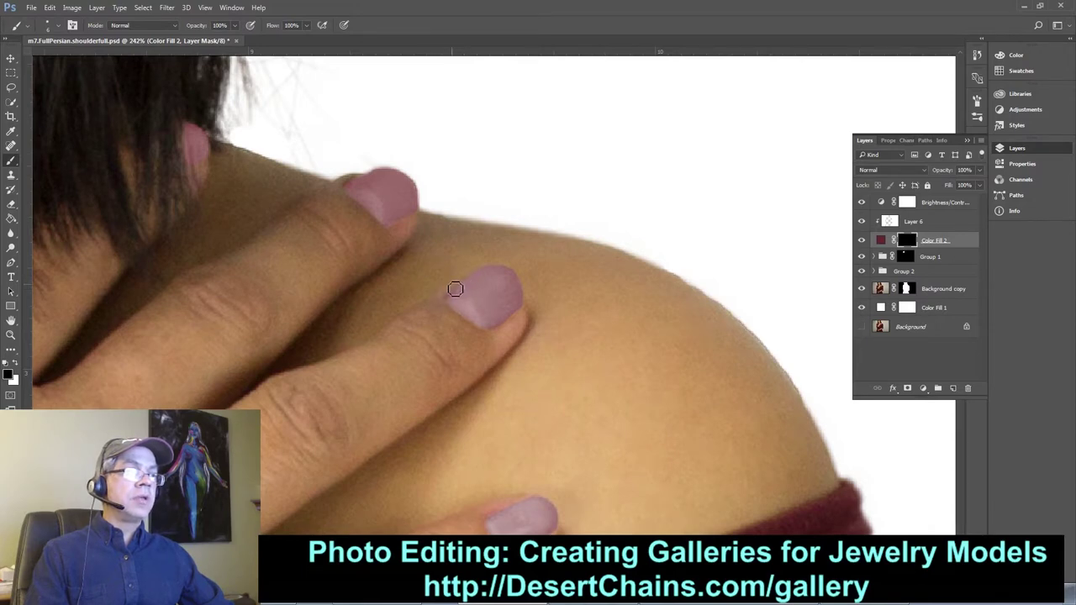
drag(516, 425, 506, 259)
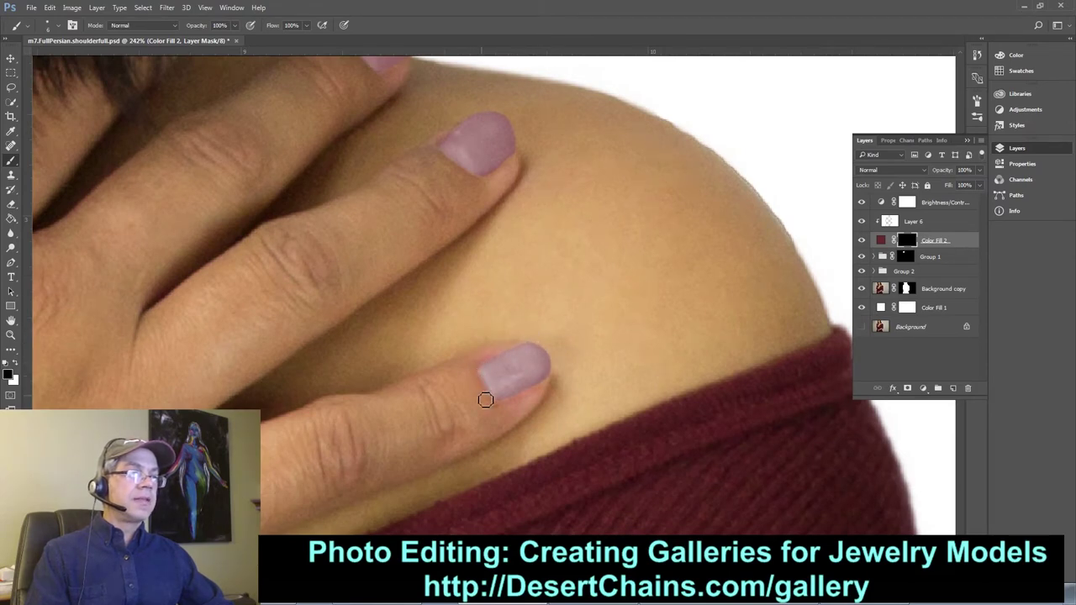
Refine the thumbnail and fingernail edges of the waist hand on the Color Fill 2 mask with black and white
drag(396, 384, 353, 504)
key(h)
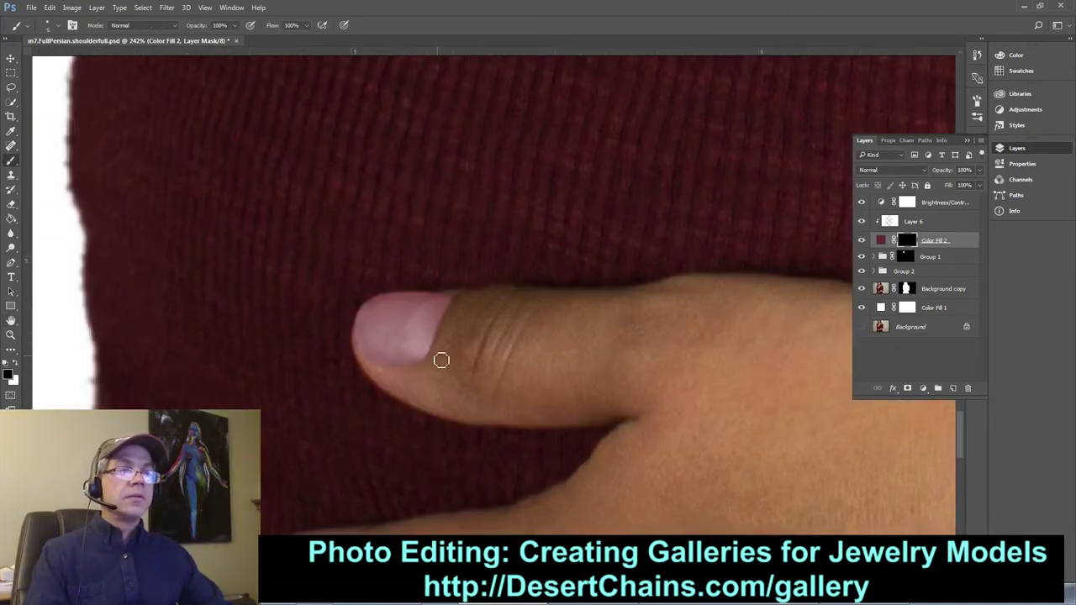
drag(375, 423, 502, 162)
drag(437, 300, 483, 212)
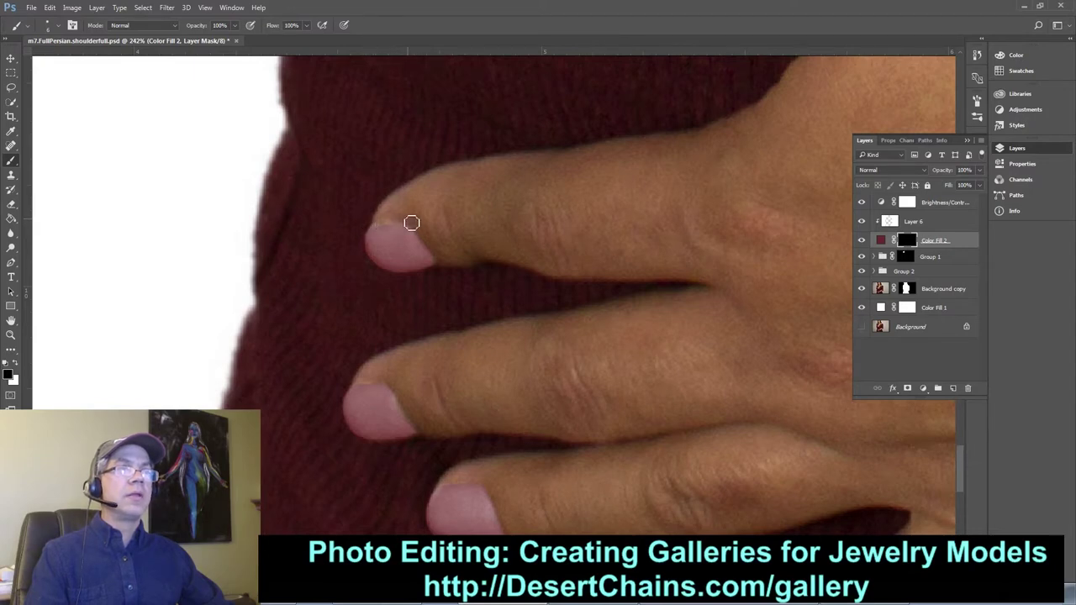
key(x)
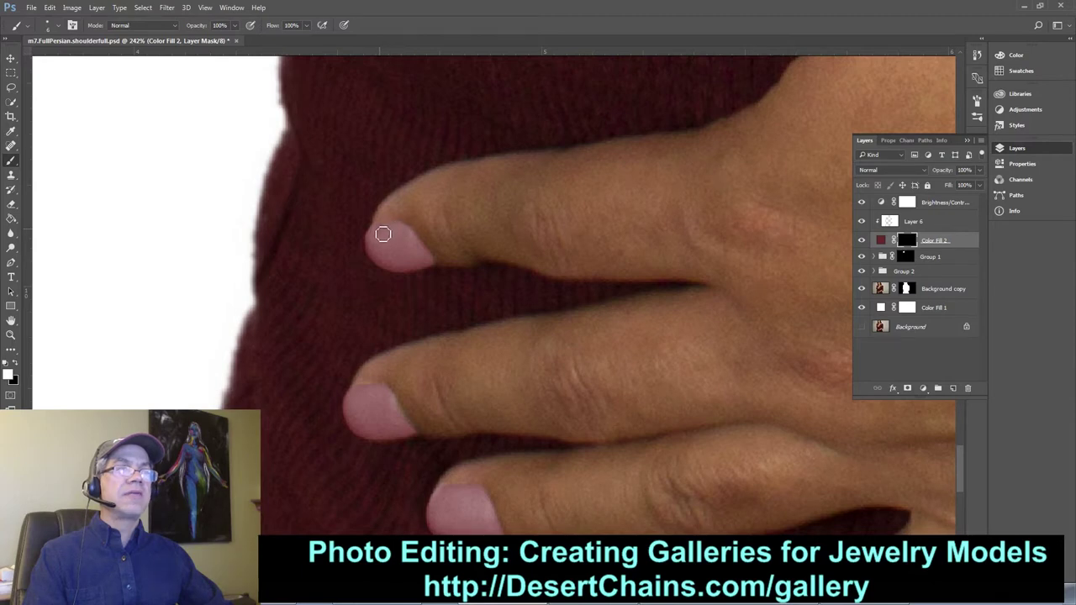
drag(365, 415, 396, 211)
mouse_move(404, 341)
mouse_down()
mouse_move(350, 290)
mouse_move(331, 355)
mouse_up()
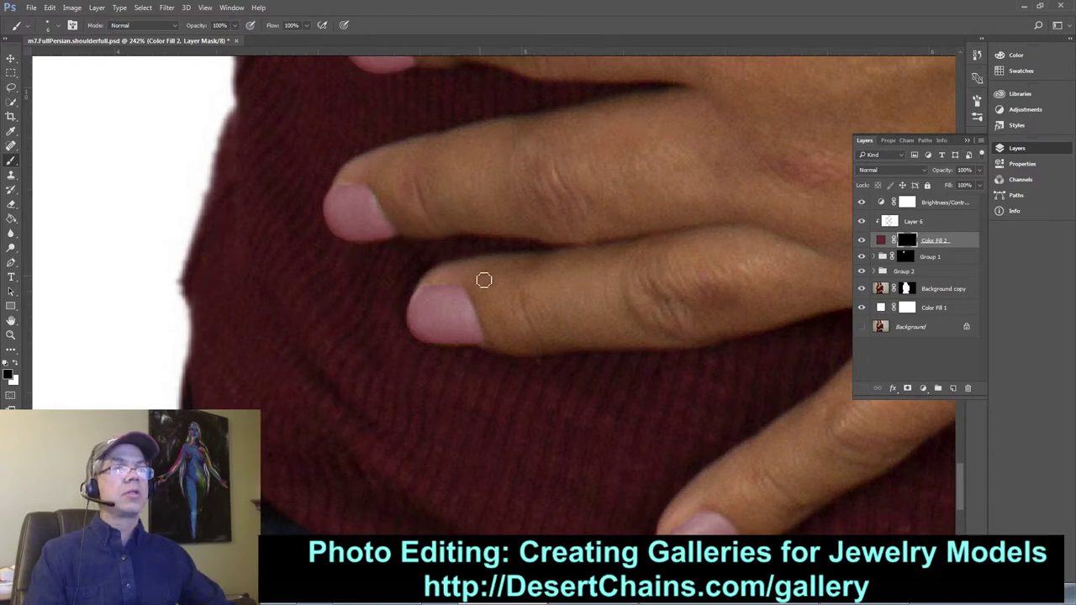
mouse_move(554, 397)
mouse_down()
mouse_move(420, 238)
mouse_move(385, 216)
mouse_move(478, 389)
mouse_move(459, 329)
mouse_move(473, 347)
mouse_up()
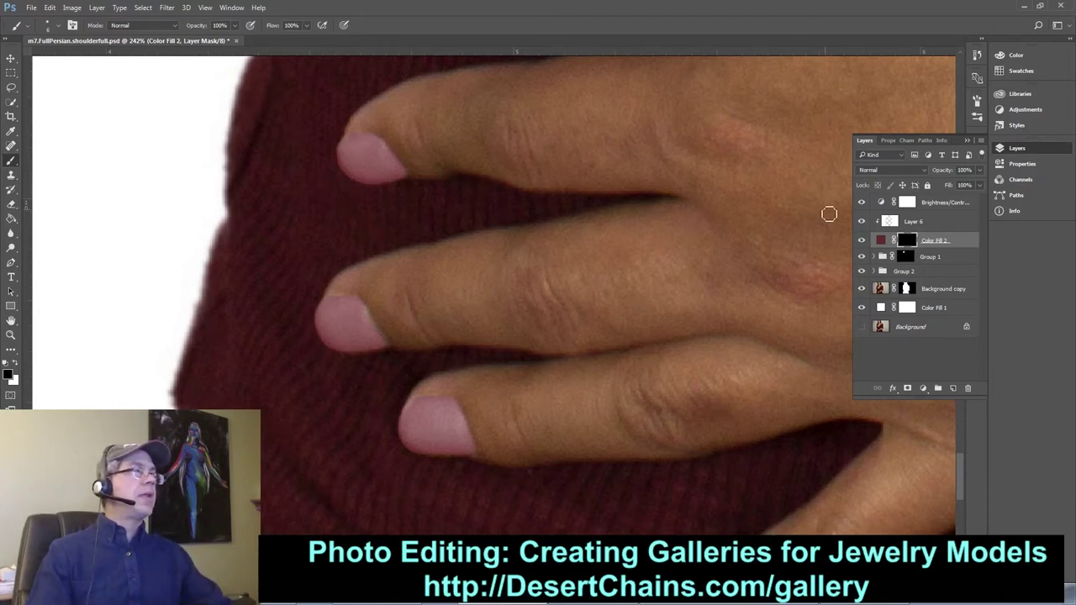
Set the blending mode of the Color Fill 2 layer to Multiply and check the shoulder hand's nails
click(867, 172)
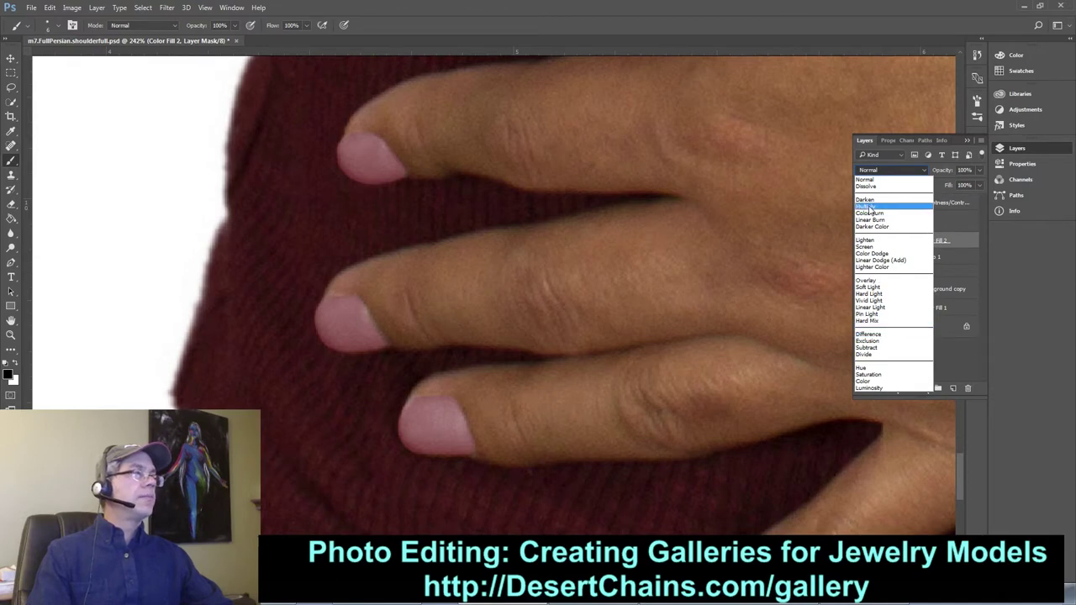
click(869, 207)
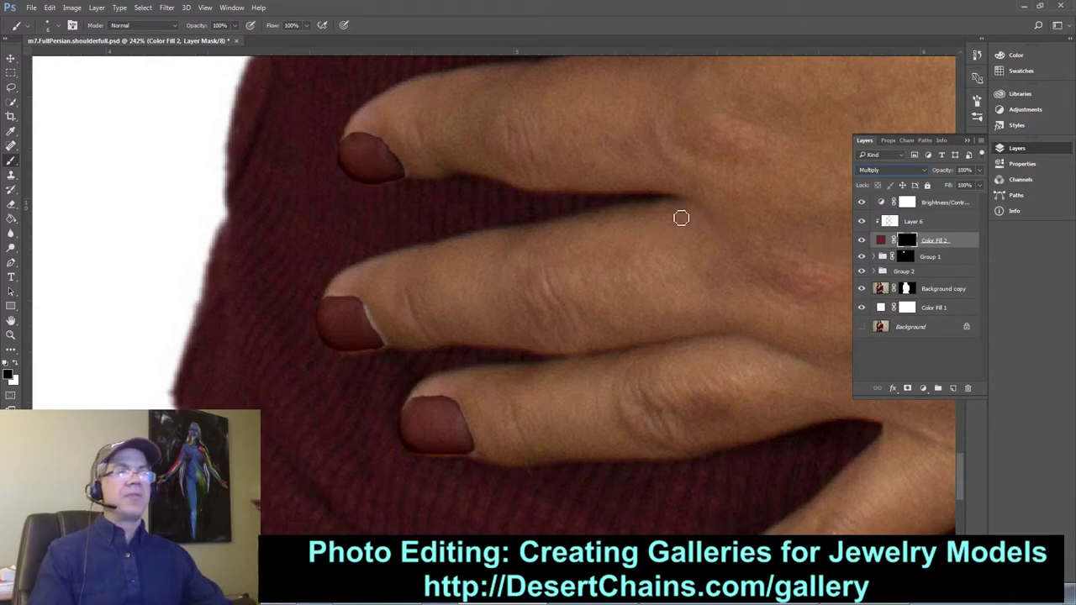
key(space)
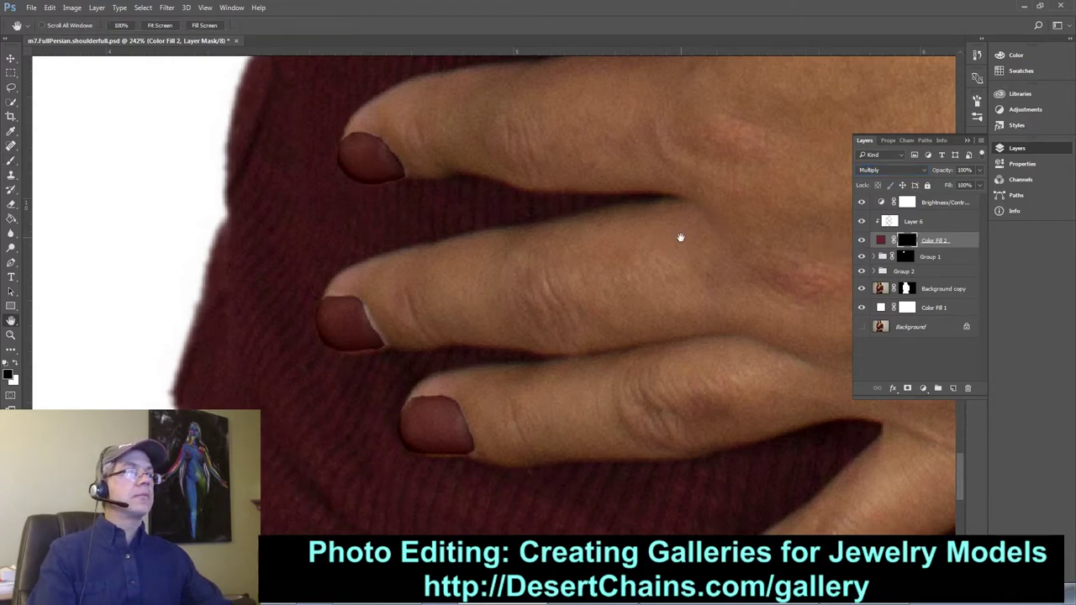
drag(672, 252, 547, 183)
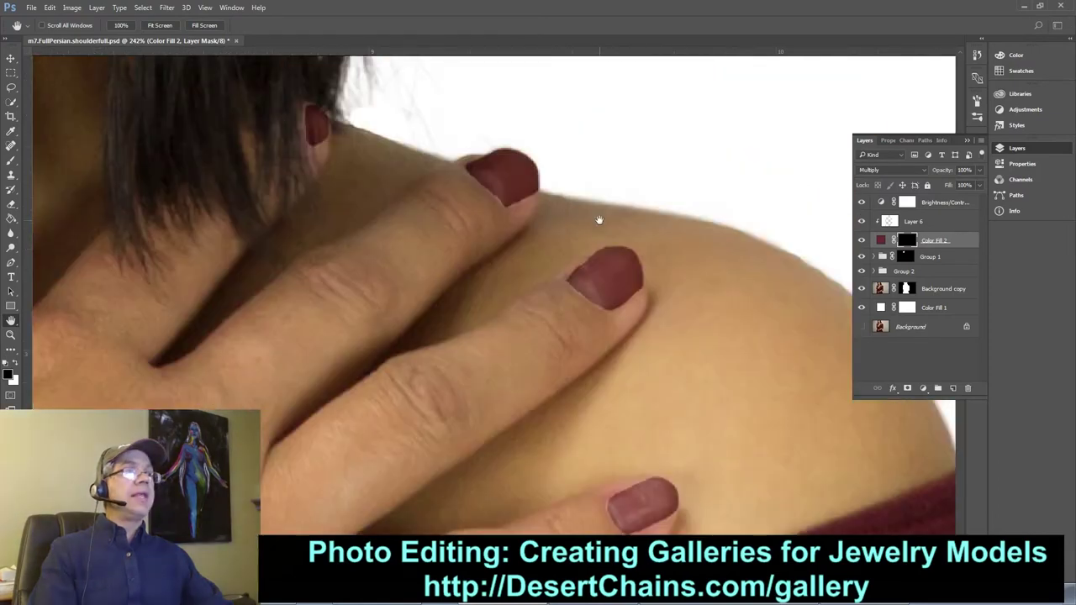
drag(661, 427, 596, 221)
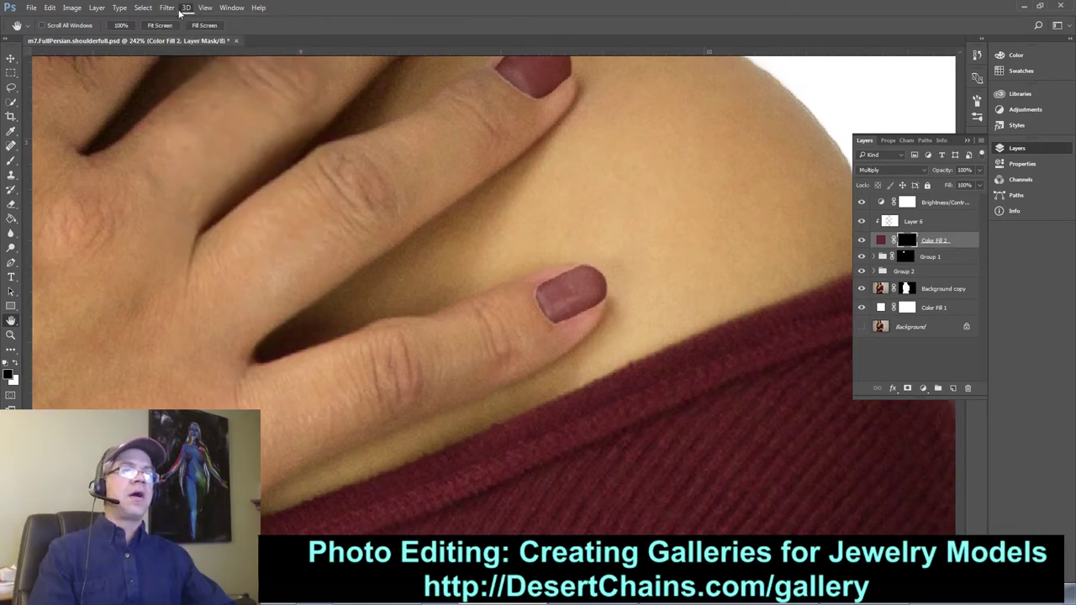
Soften the Color Fill 2 mask edges with a Gaussian Blur of 1.1 pixels radius
click(180, 10)
click(171, 13)
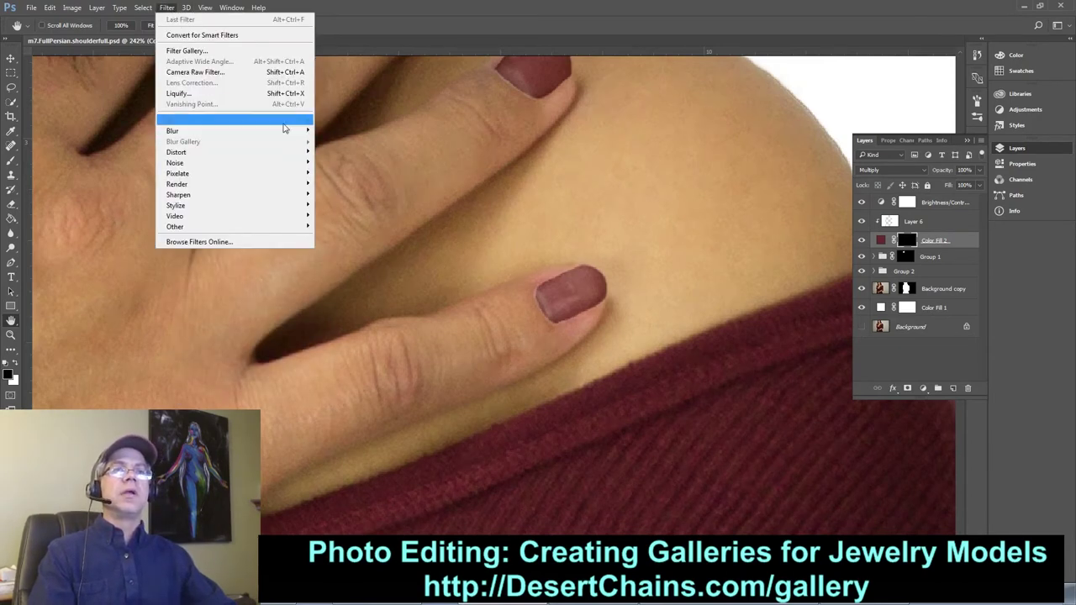
mouse_move(292, 132)
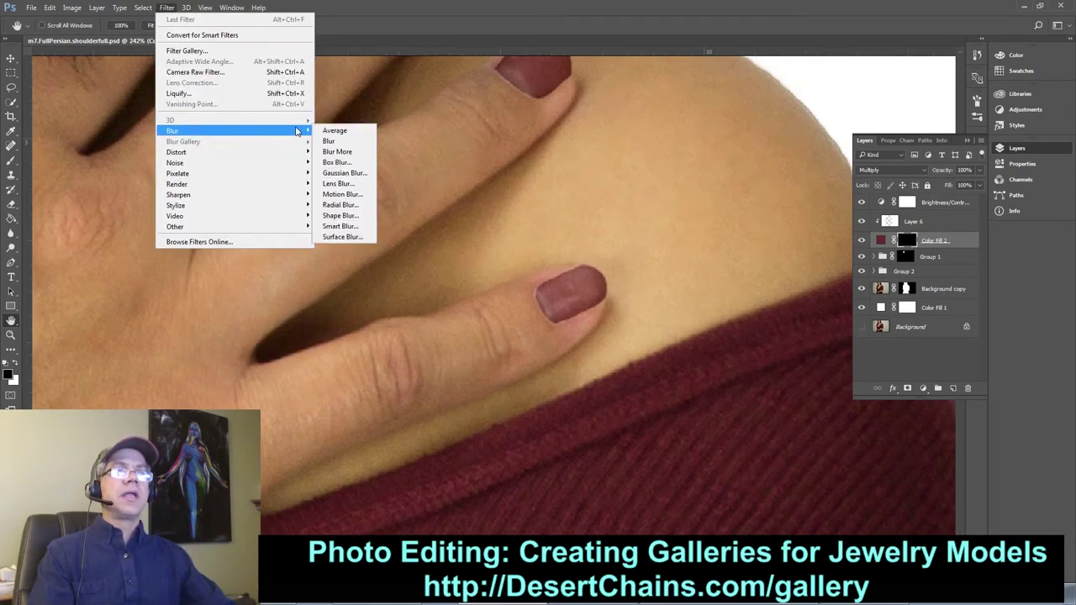
click(362, 175)
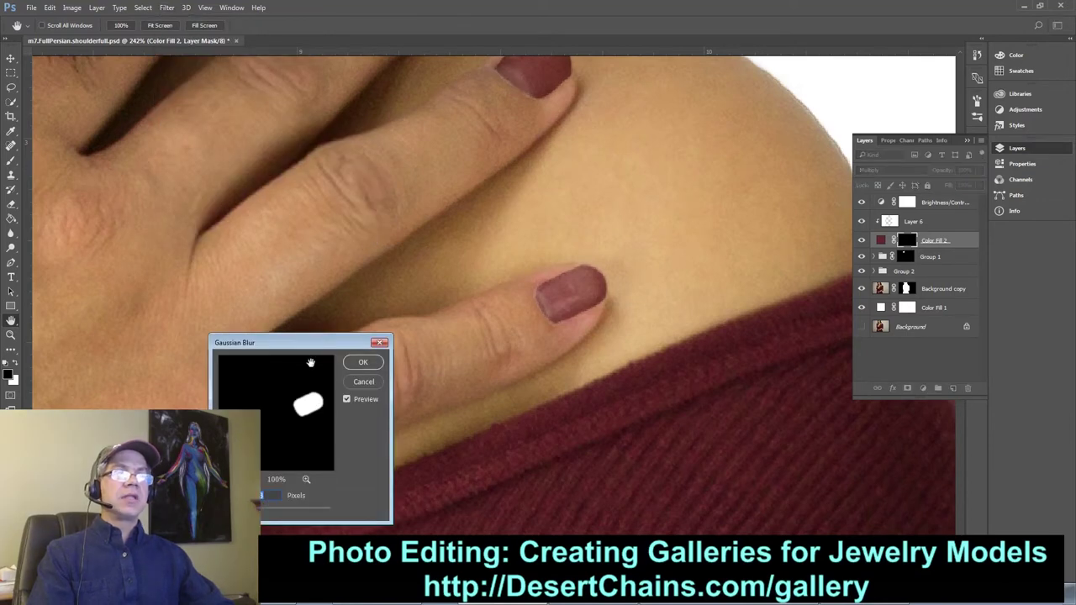
drag(310, 345, 348, 223)
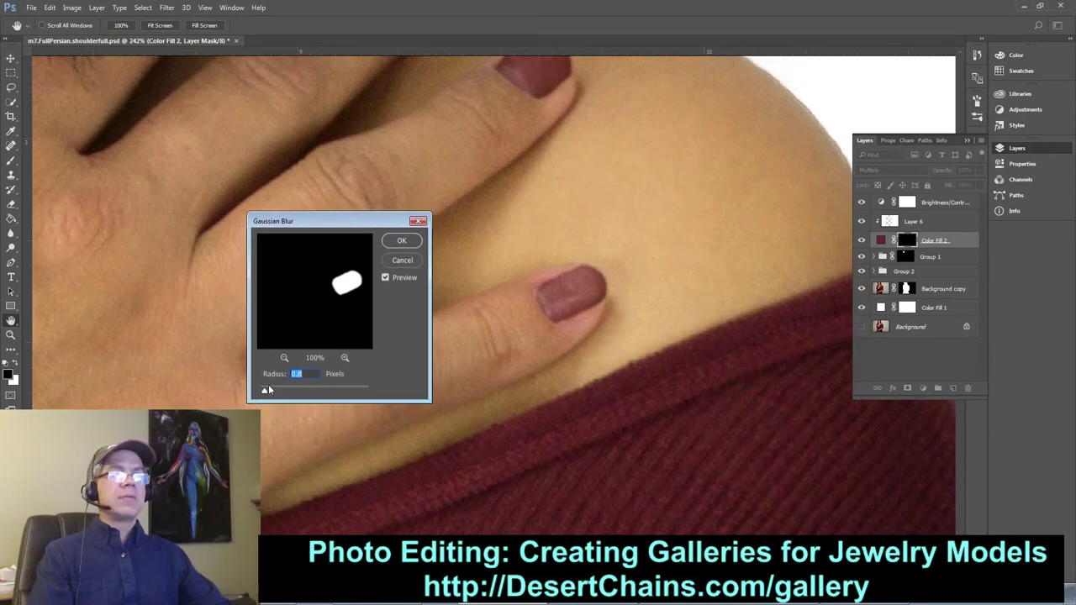
drag(265, 392, 267, 391)
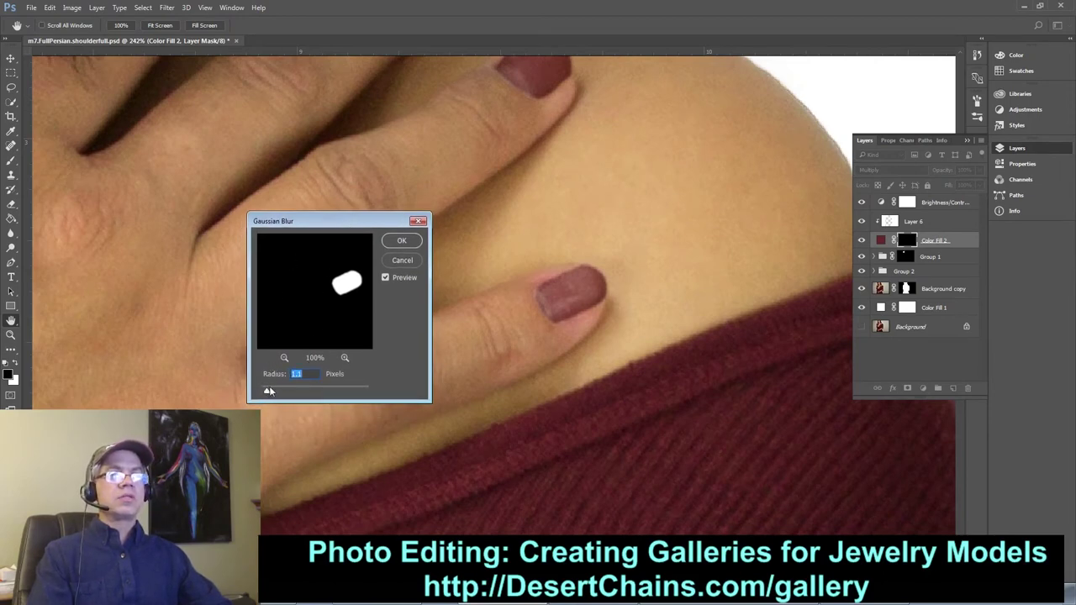
click(399, 242)
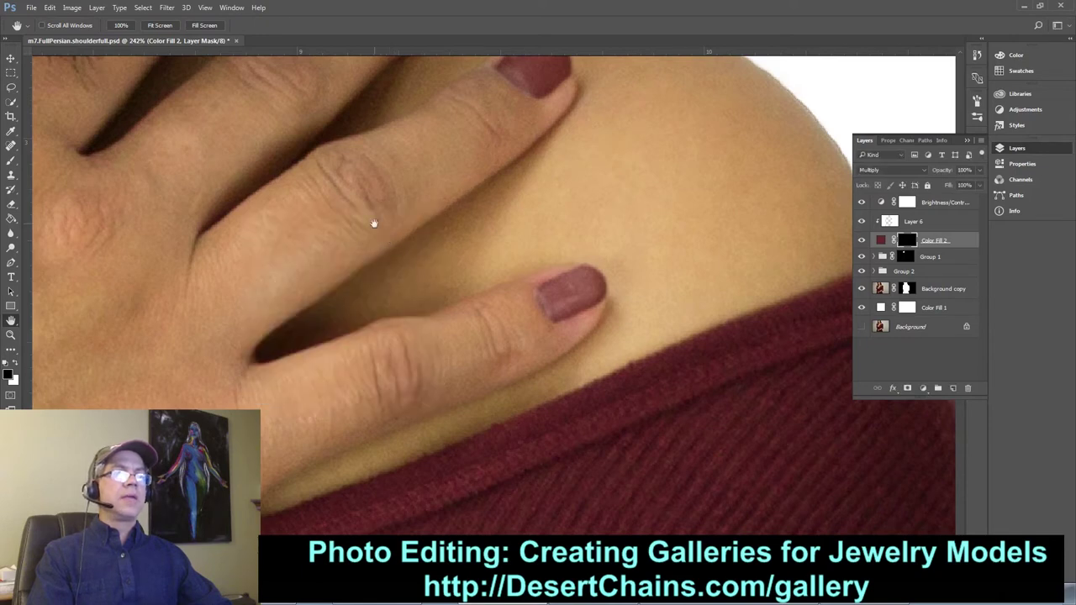
Touch up the waist hand's nail edges on the blurred Color Fill 2 mask, using black and white
drag(372, 221, 386, 402)
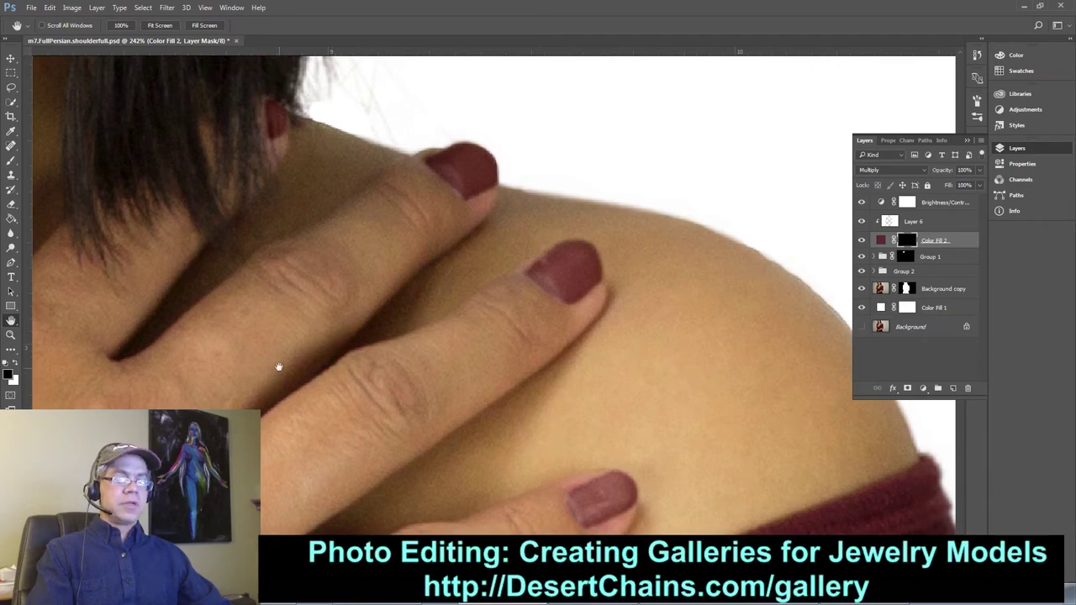
key(h)
drag(285, 372, 311, 509)
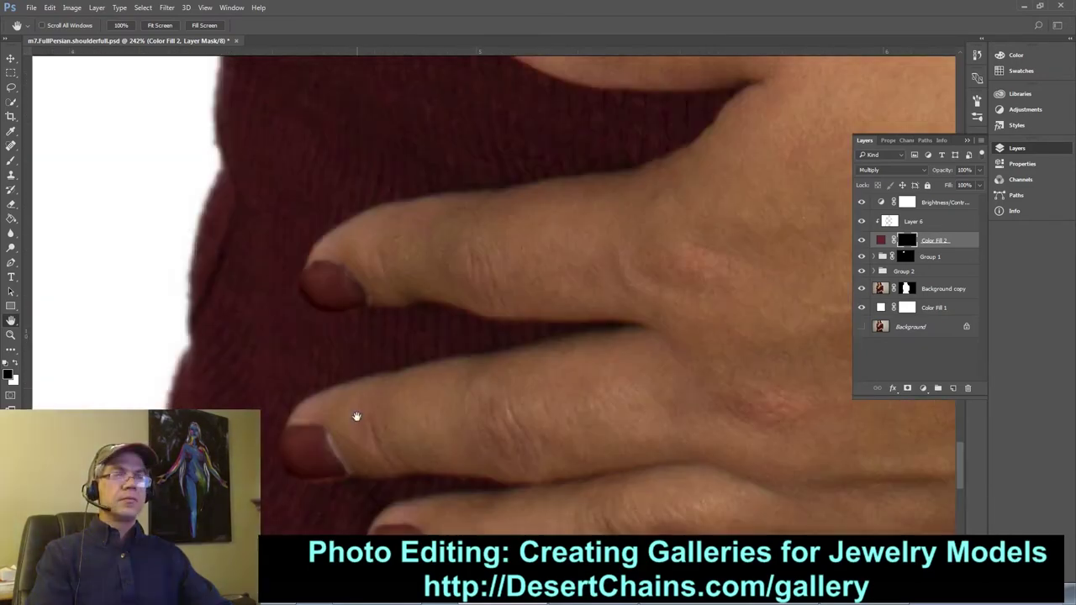
mouse_move(396, 227)
mouse_down()
mouse_move(350, 393)
mouse_move(378, 320)
mouse_move(384, 238)
mouse_up()
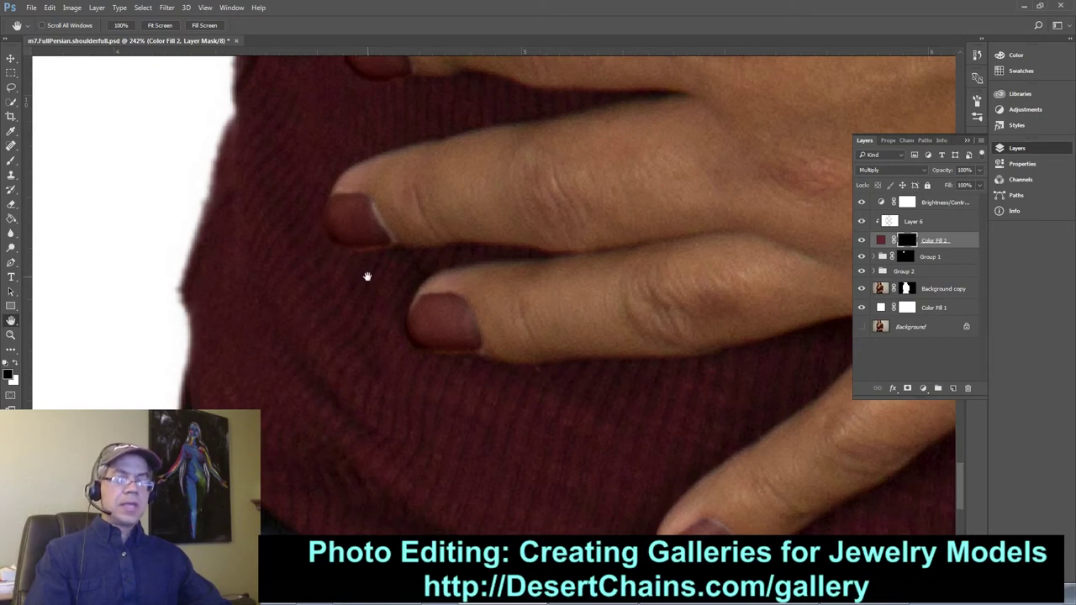
key(b)
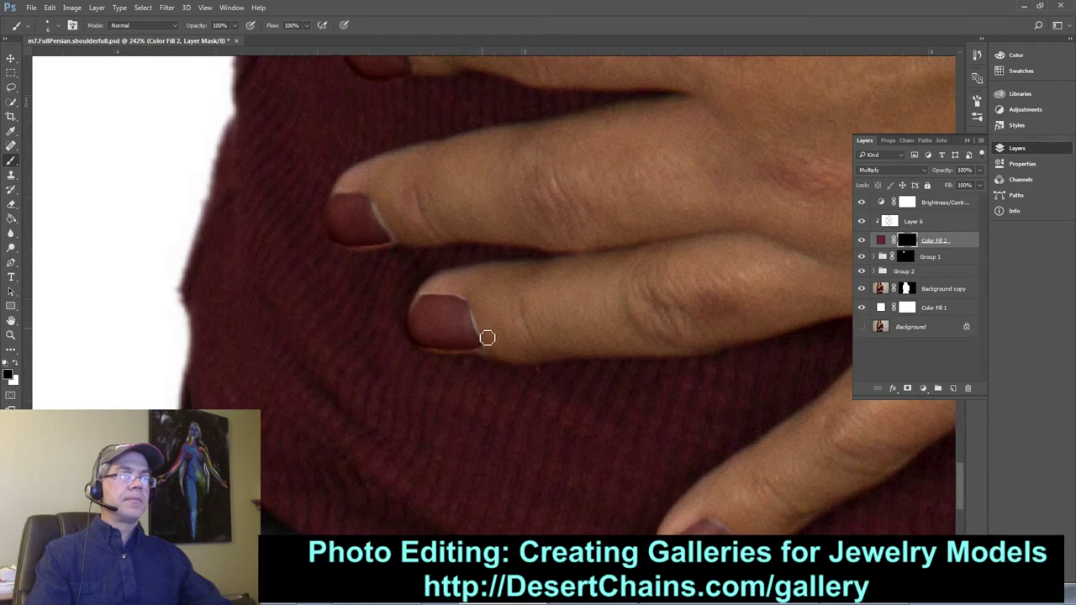
drag(583, 414, 498, 311)
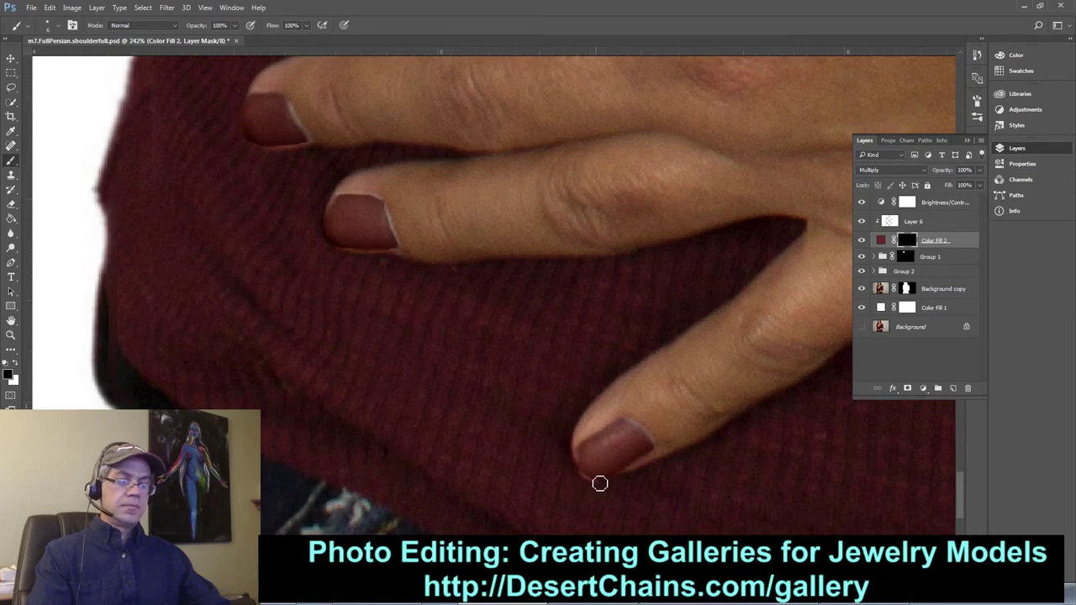
key(x)
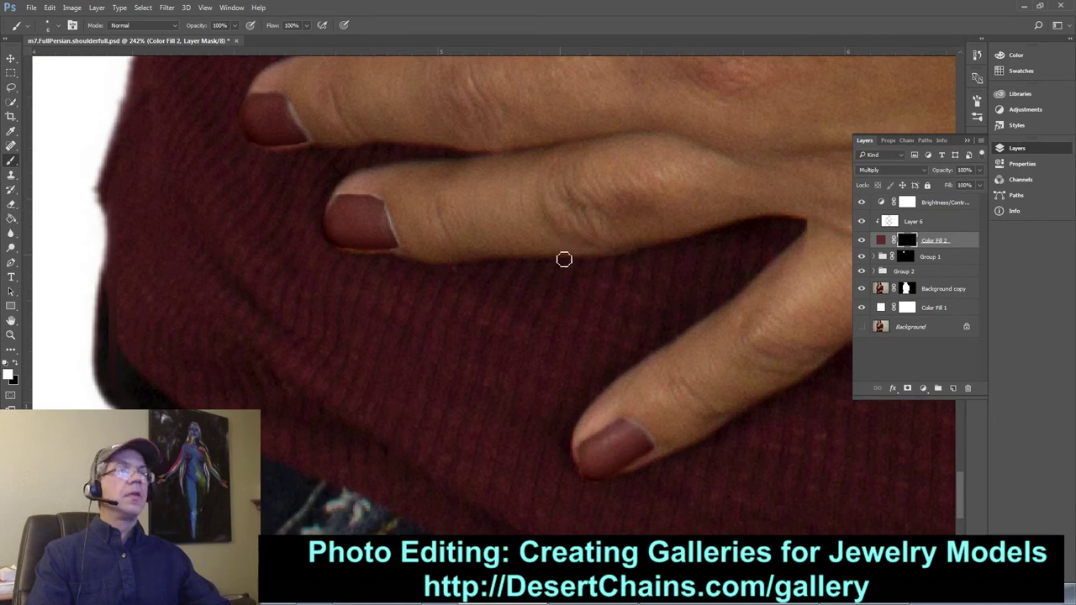
key(x)
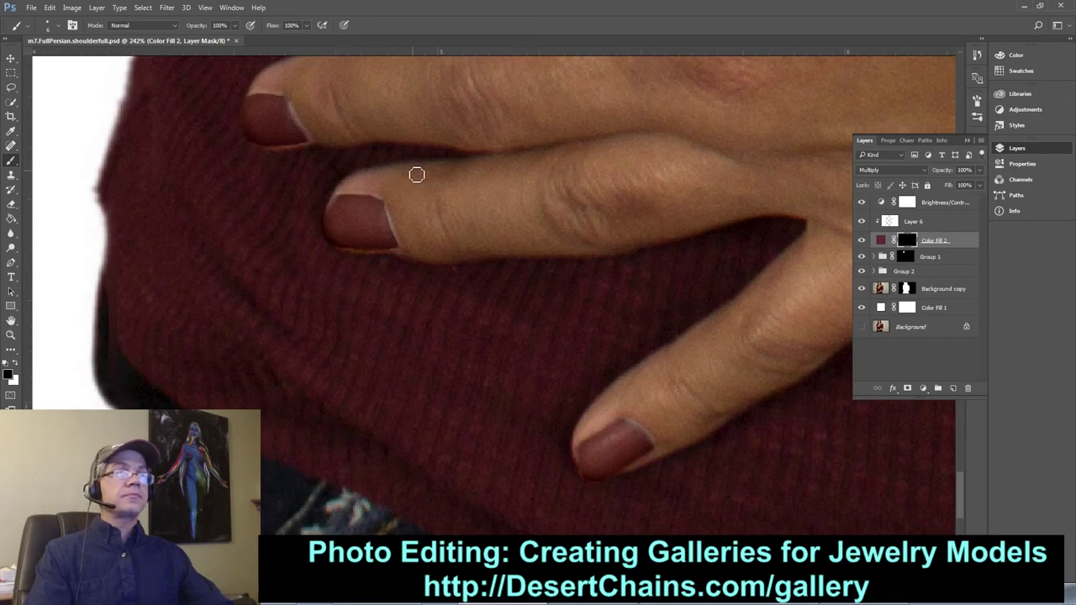
Compare the whole image with and without the Color Fill 2 nail color, leaving the layer visible
right_click(448, 204)
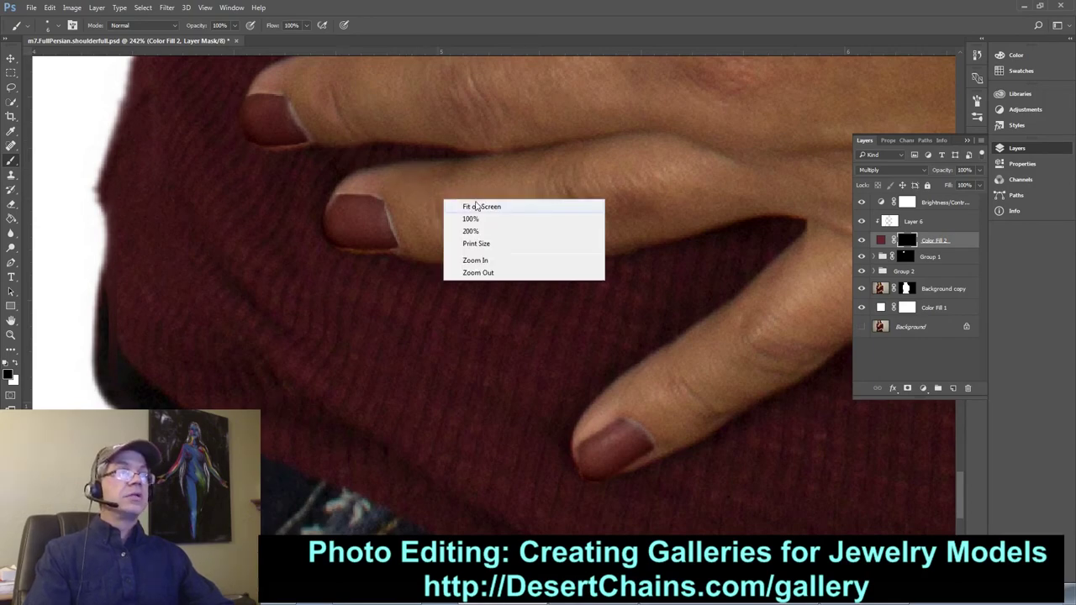
key(Escape)
key(ctrl+0)
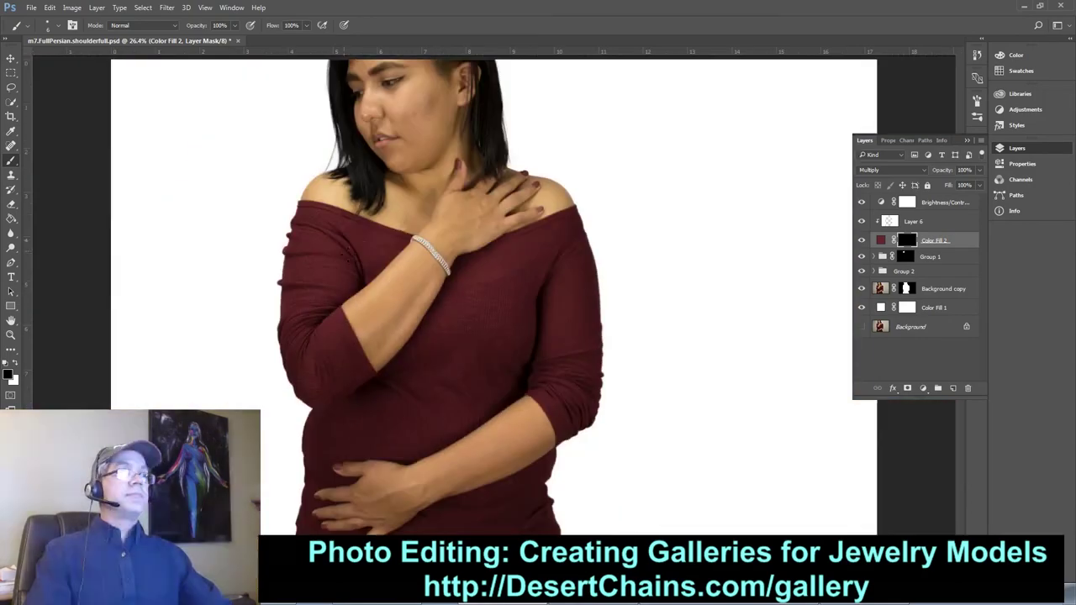
click(861, 239)
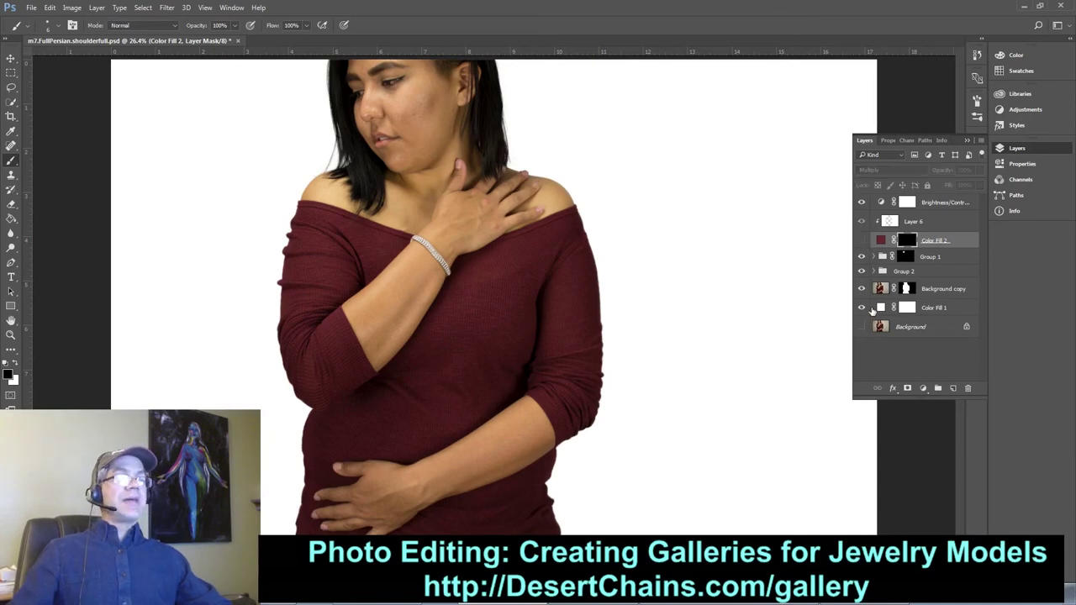
click(861, 240)
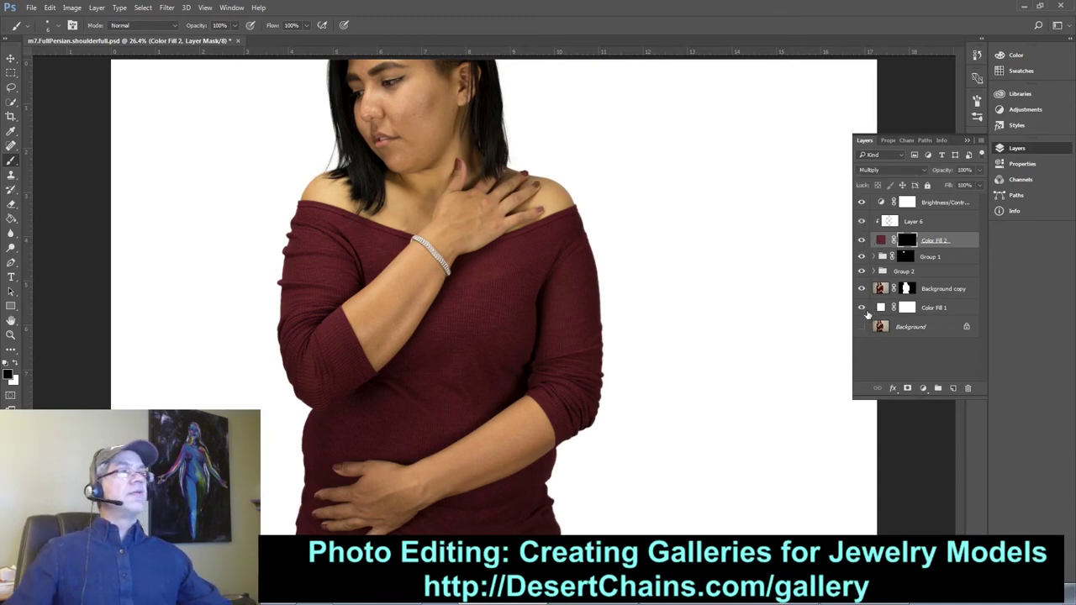